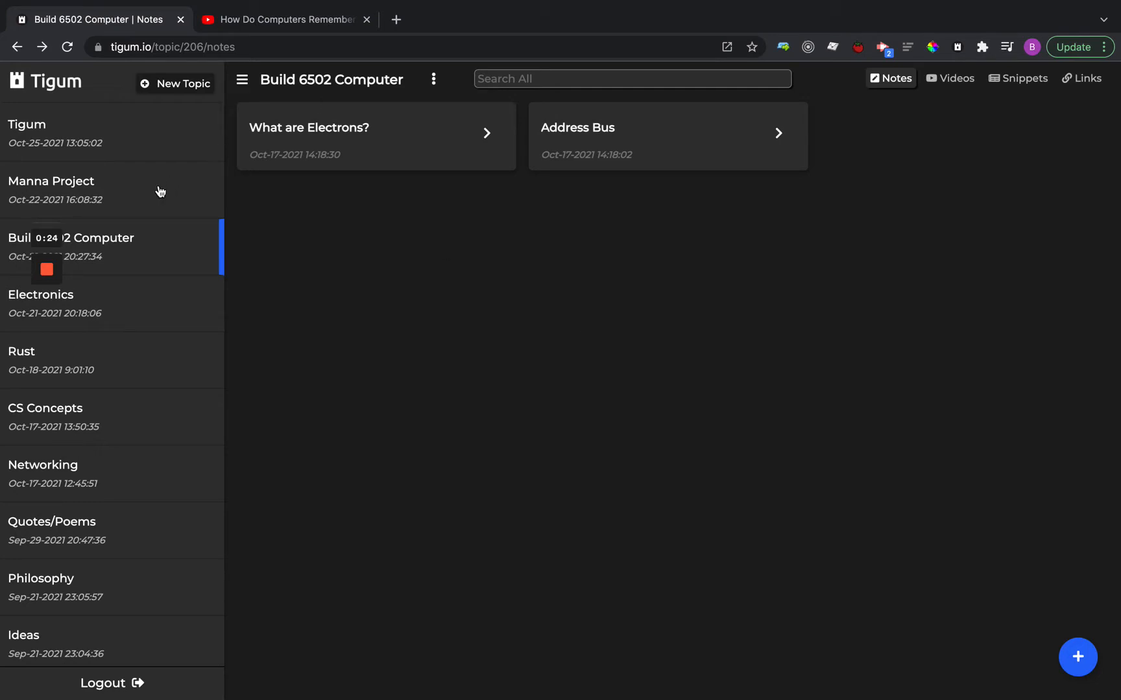
Create a new topic titled "Electronics".
scroll(160, 191, down, 3)
scroll(160, 192, up, 3)
click(164, 83)
click(385, 189)
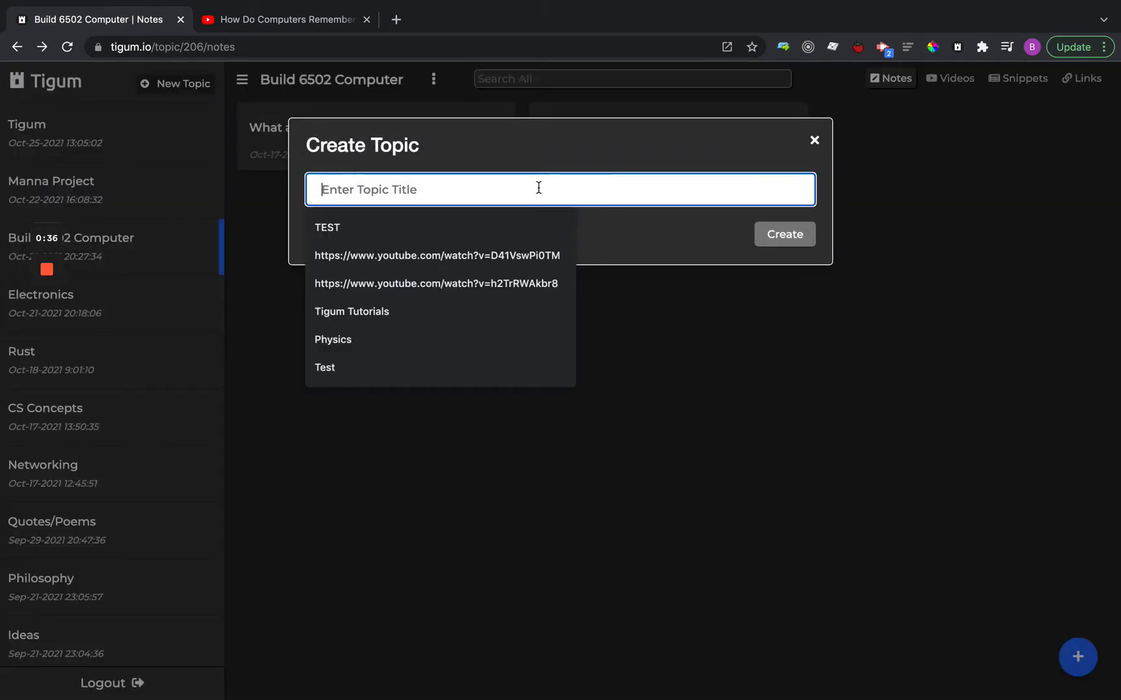
text(Elec)
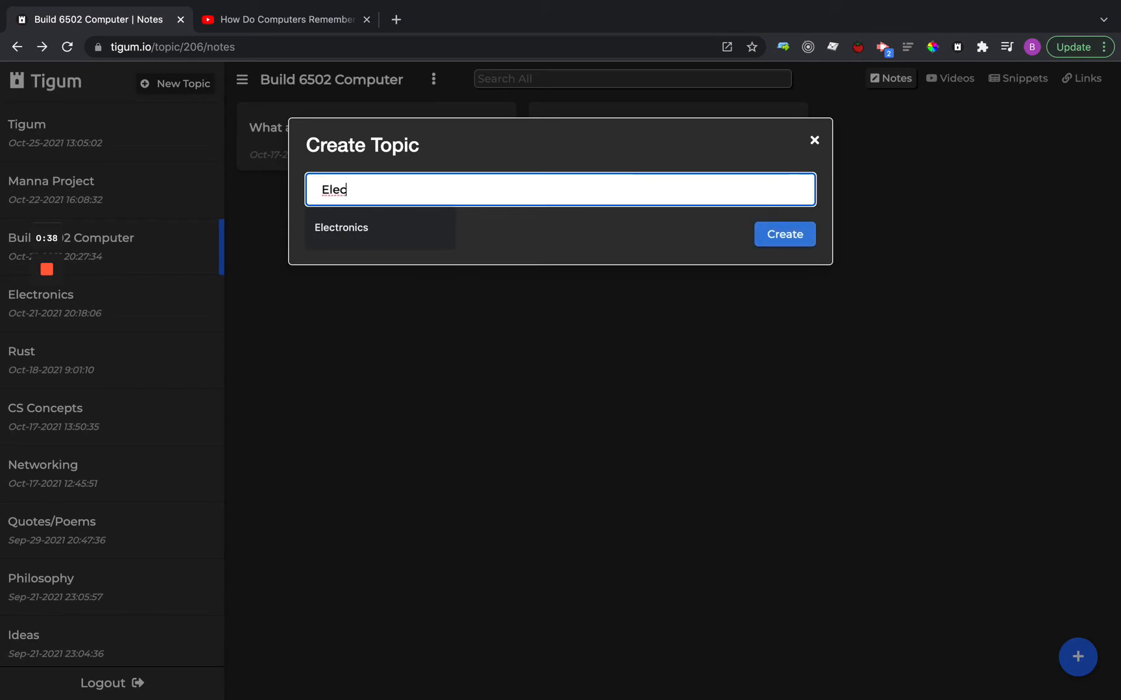
key(Down)
key(Return)
click(796, 238)
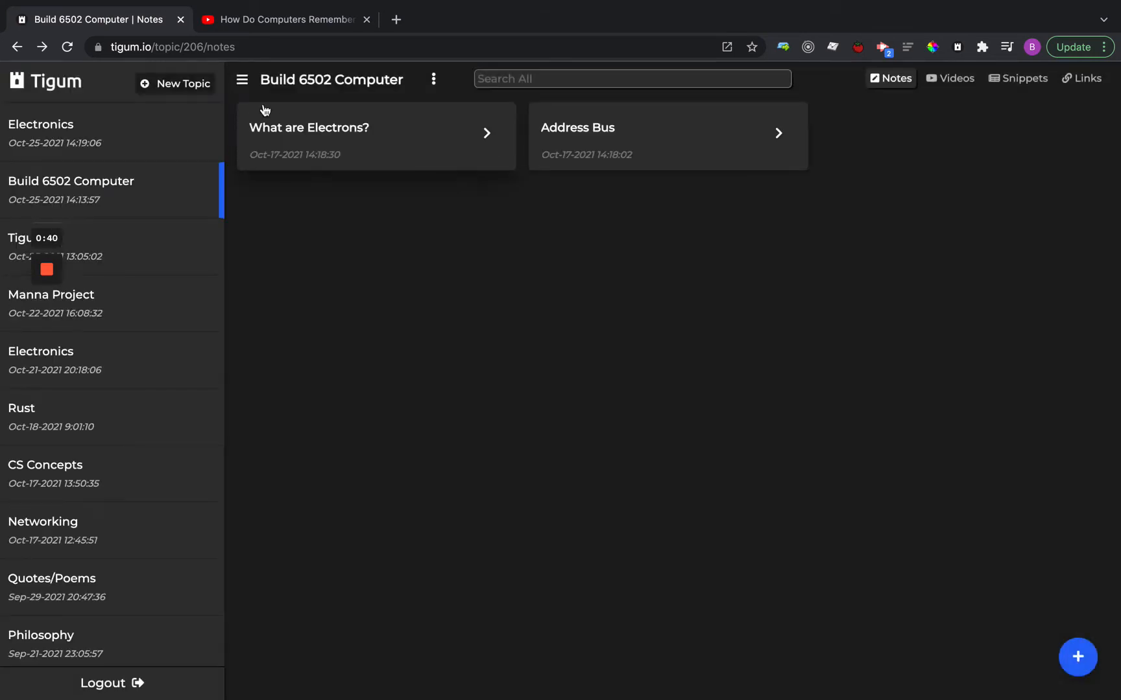
Open the newly created Electronics topic and look through its notes, videos, snippets and links sections.
click(128, 132)
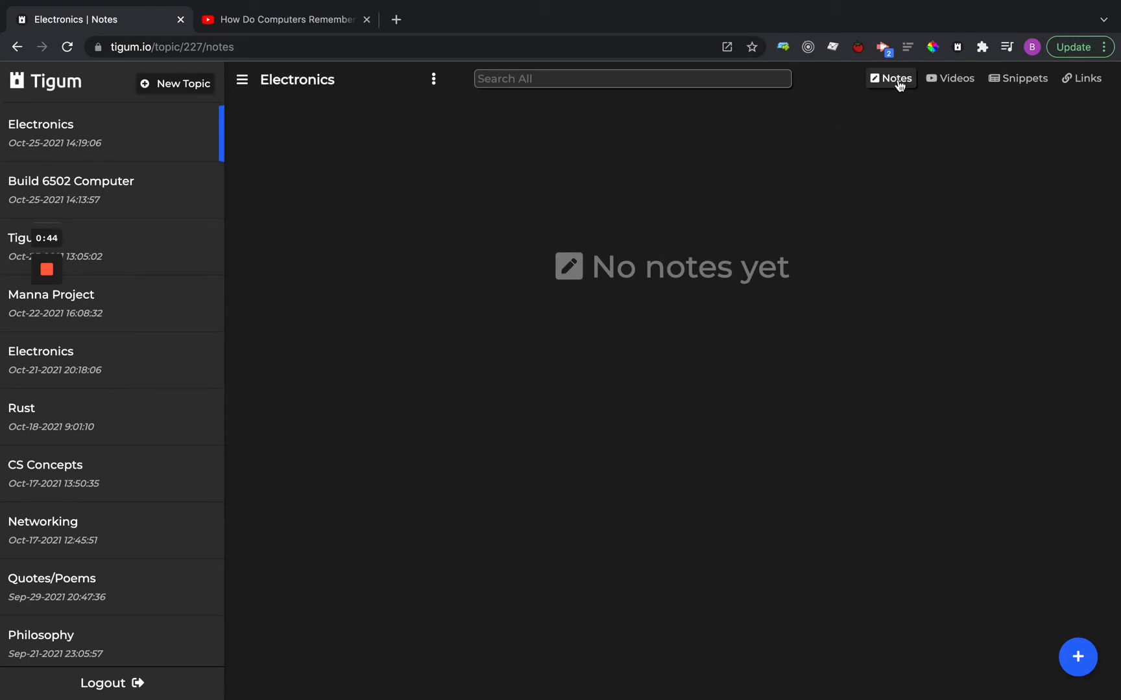
click(958, 79)
click(1027, 80)
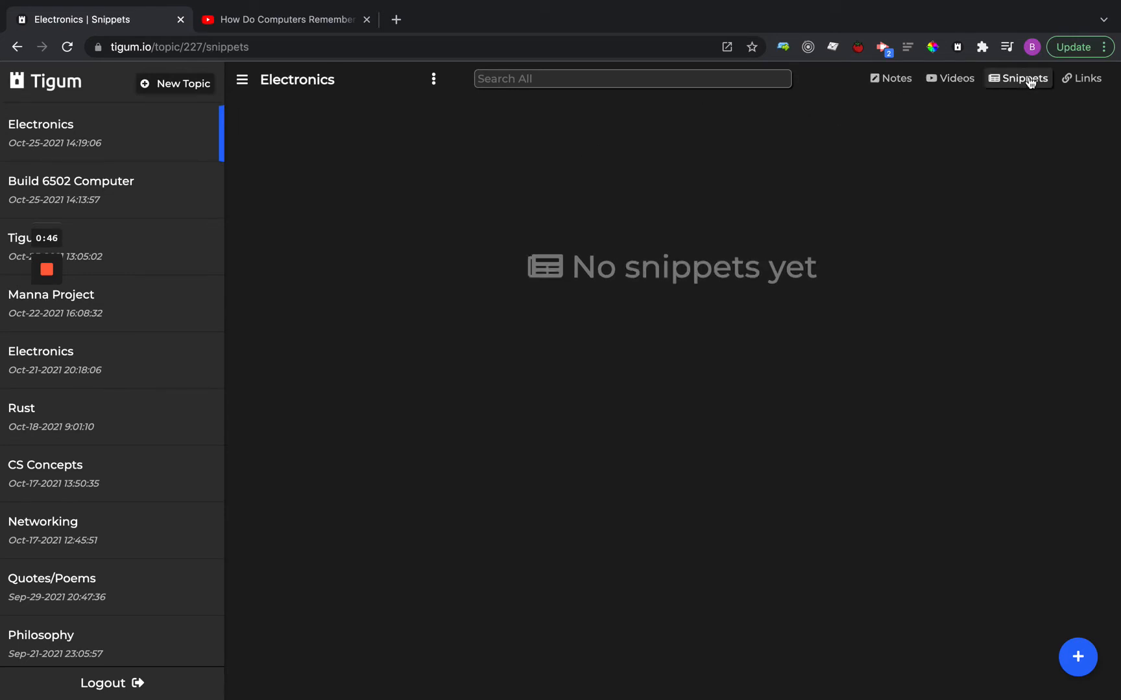
click(1090, 79)
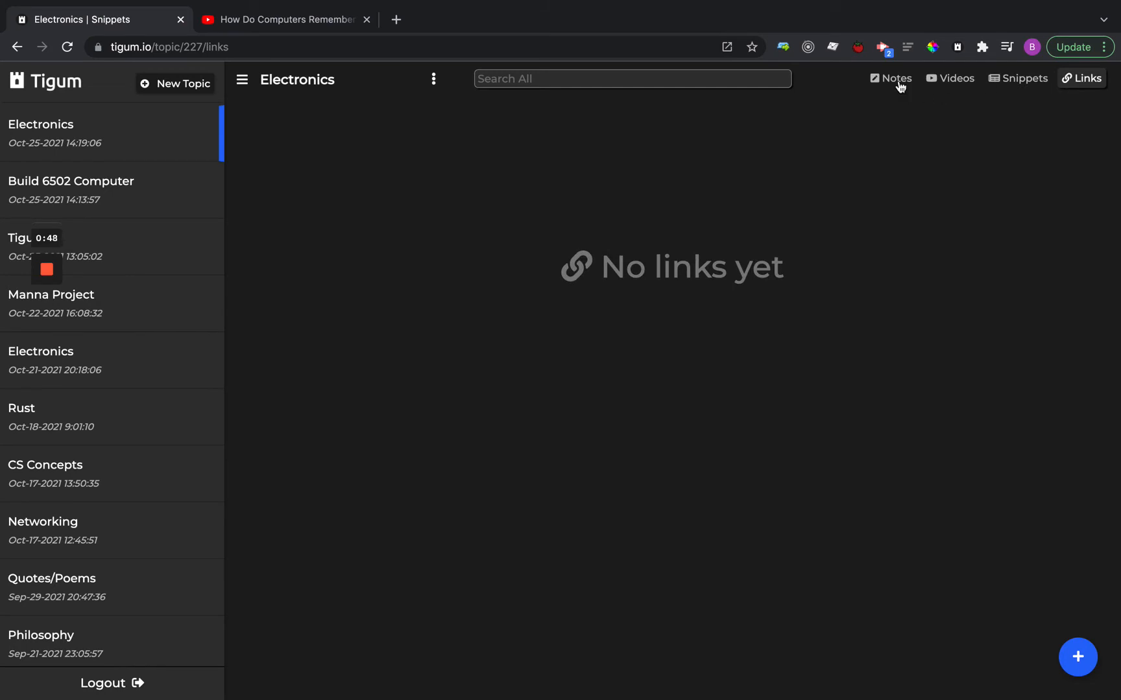
Open the Address Bus note from the notes of the Build 6502 Computer topic.
click(180, 185)
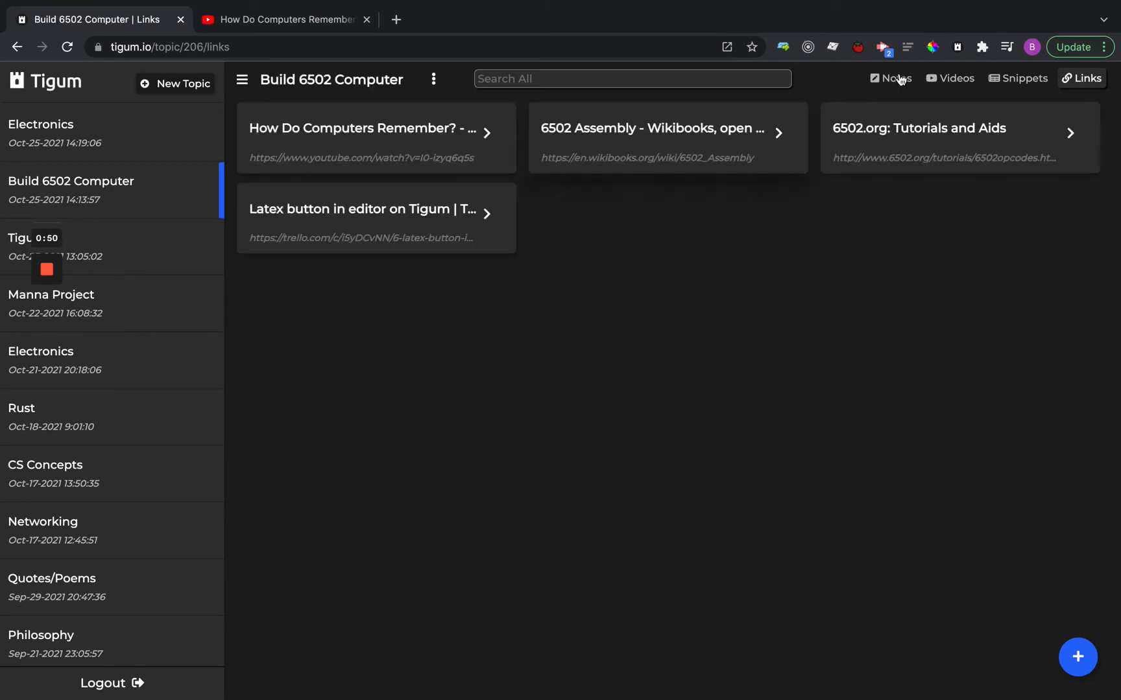
click(898, 79)
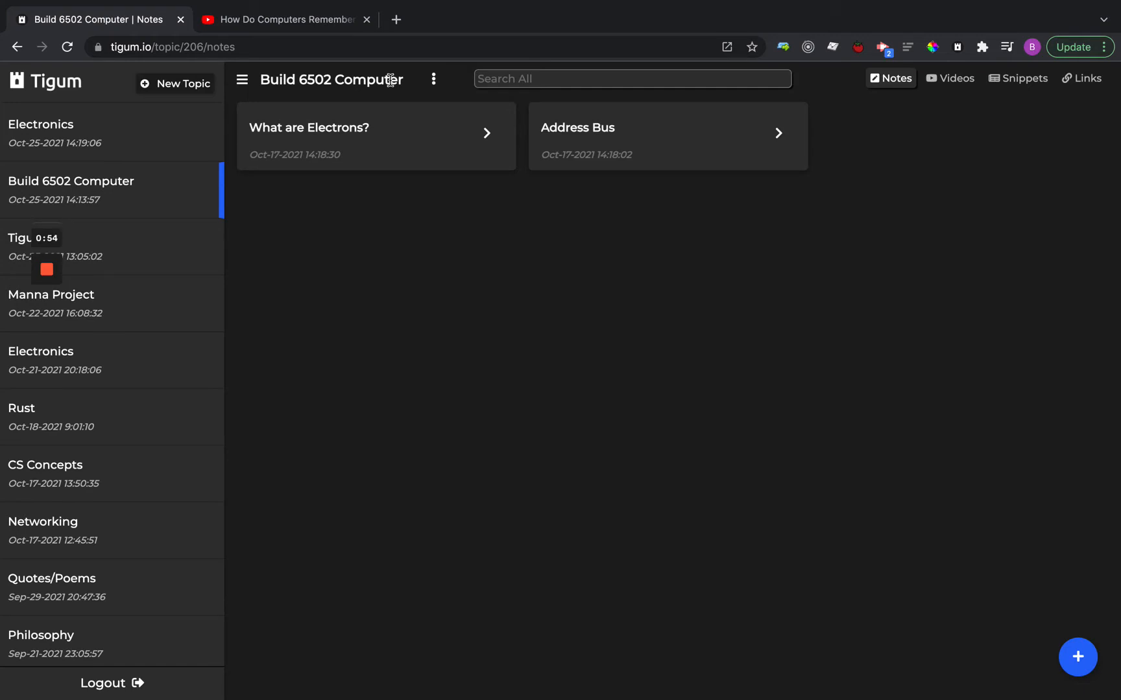
drag(405, 80, 261, 79)
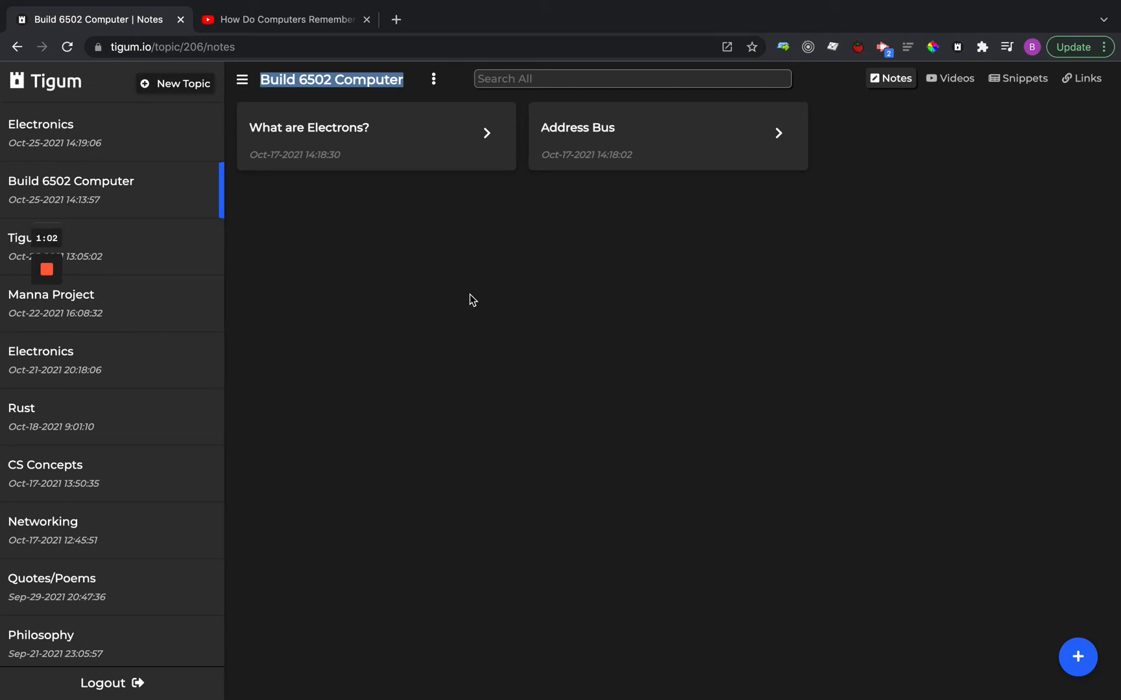
click(327, 82)
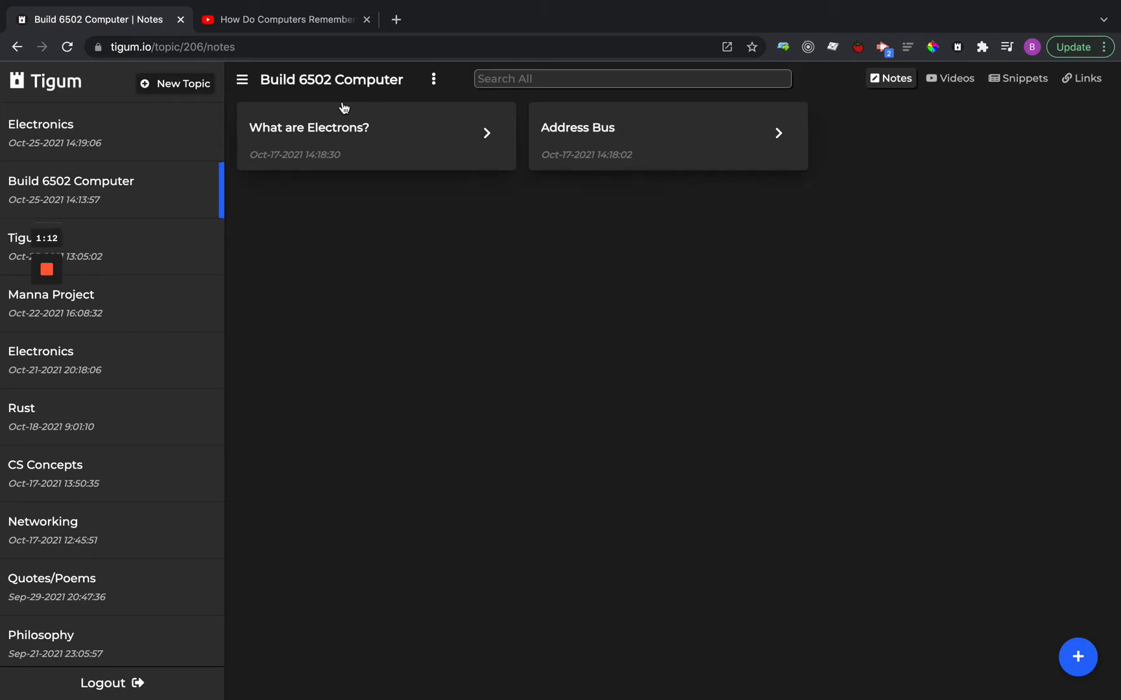
click(573, 143)
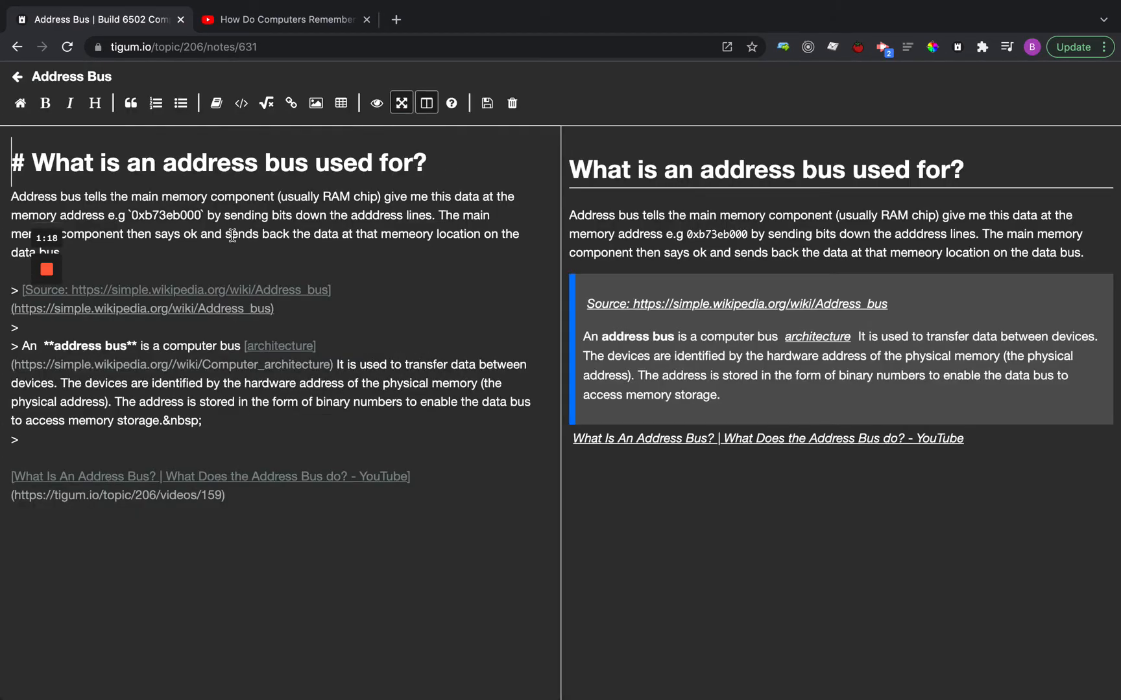
Examine the Address Bus note's explanatory paragraph, quoted Wikipedia passage and linked YouTube video.
triple_click(52, 240)
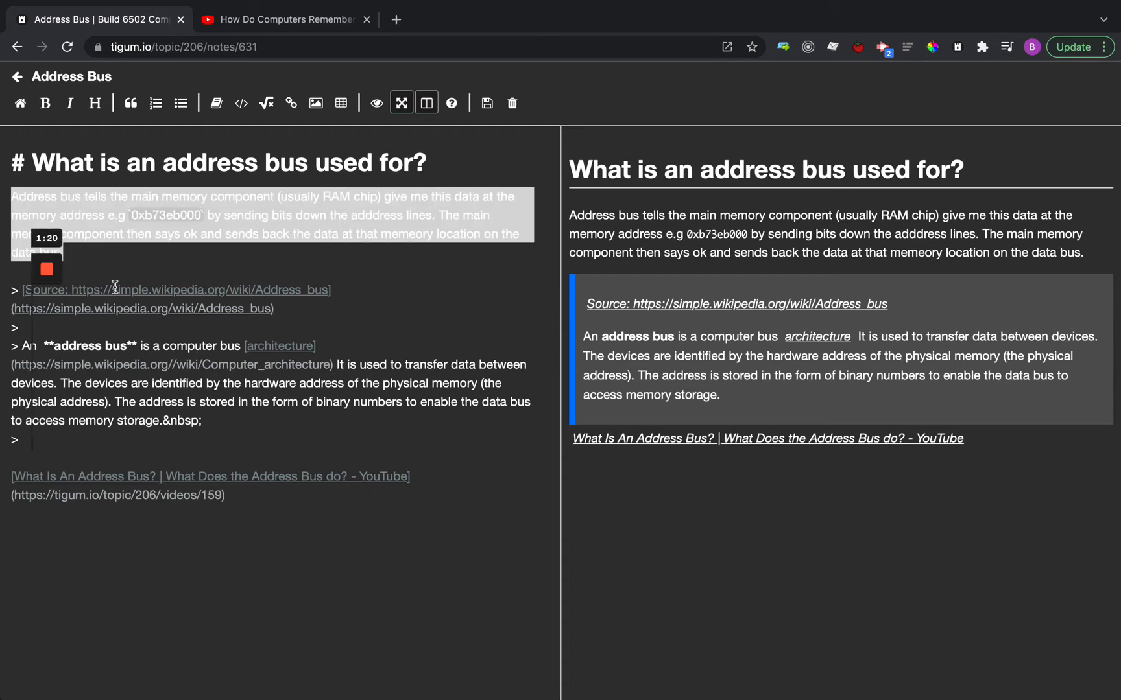
click(126, 257)
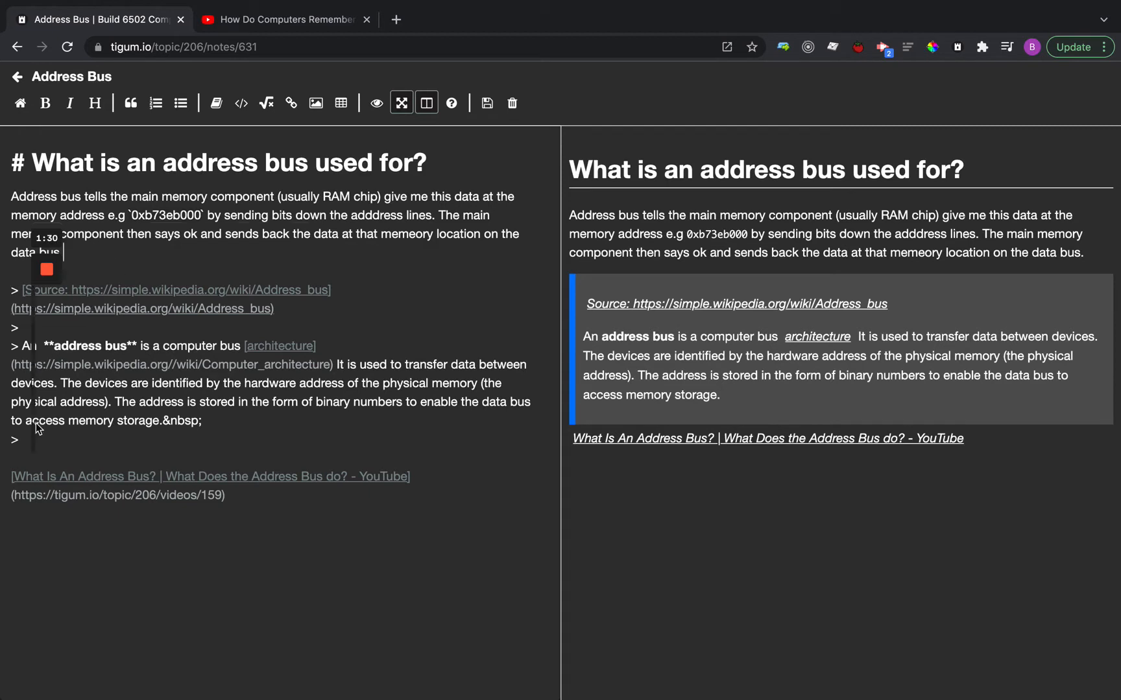
drag(77, 436, 6, 293)
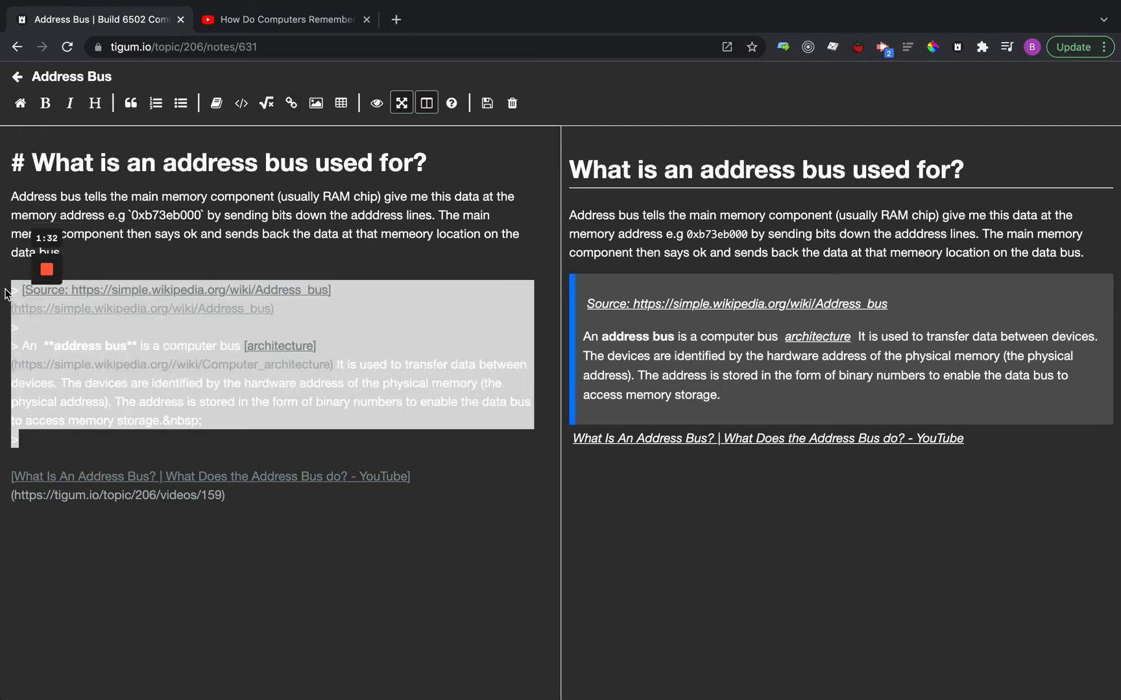
click(64, 448)
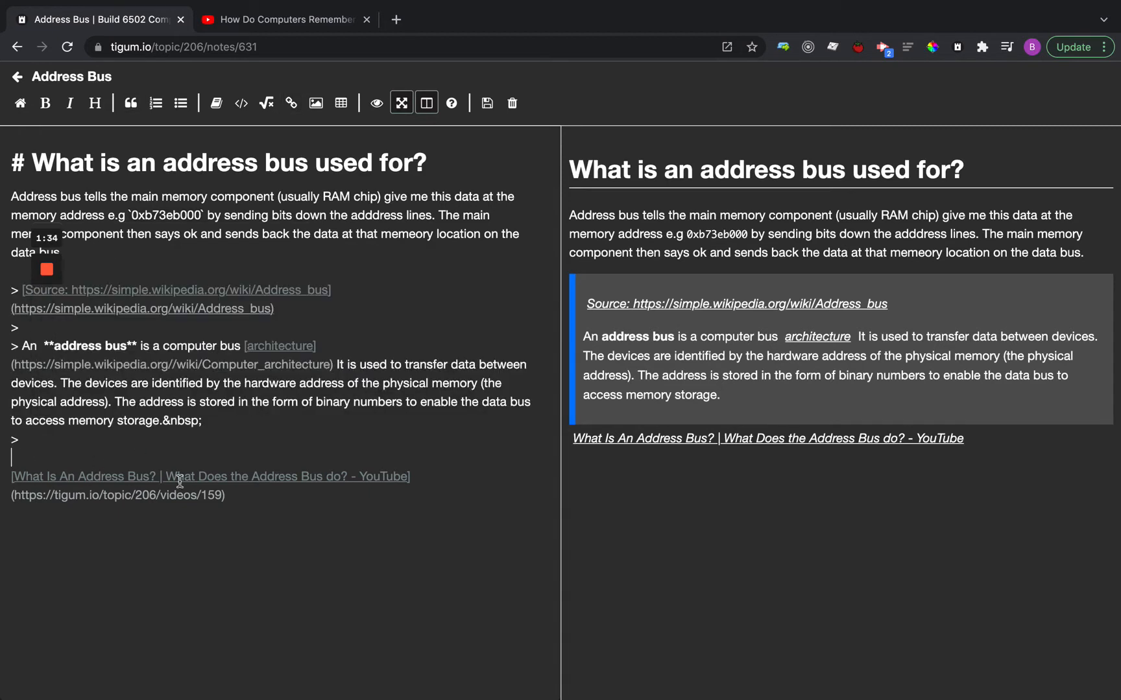
drag(252, 495, 5, 481)
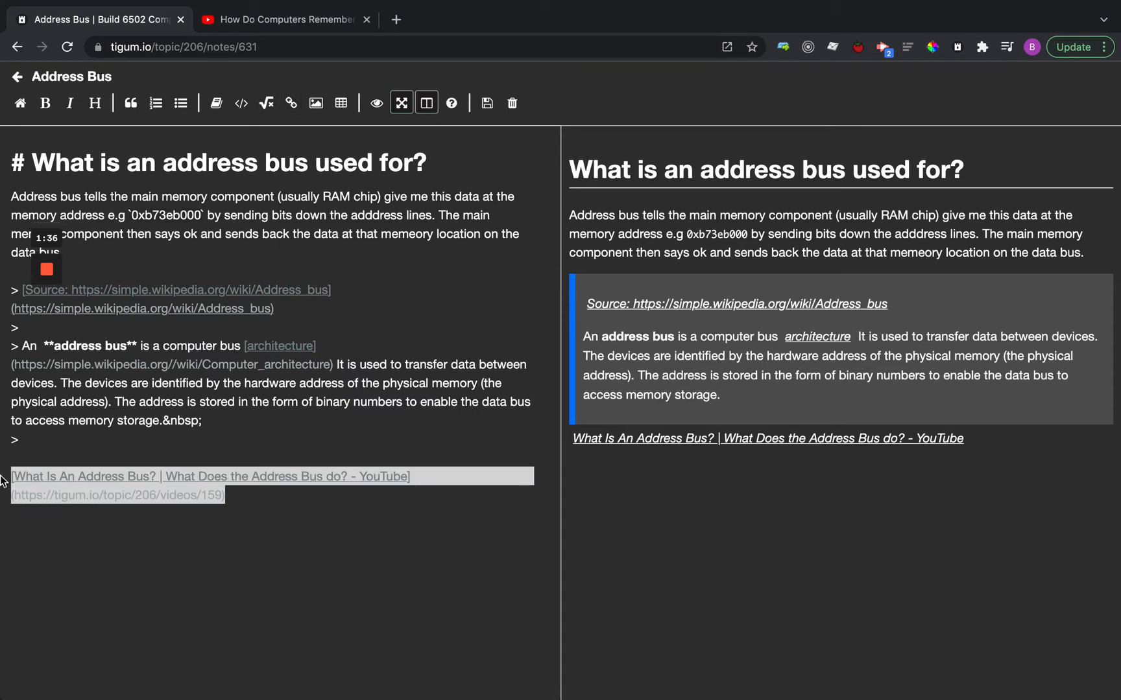
Delete the quoted Wikipedia passage with its source link from the Address Bus note.
click(269, 499)
drag(269, 499, 7, 292)
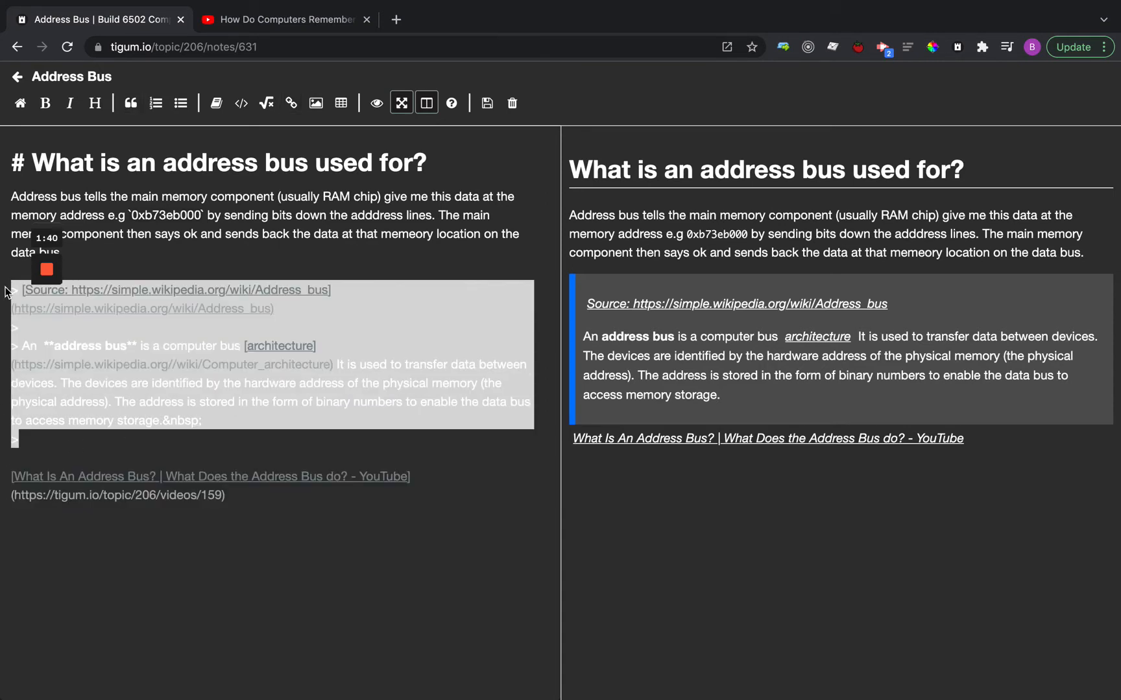
key(BackSpace)
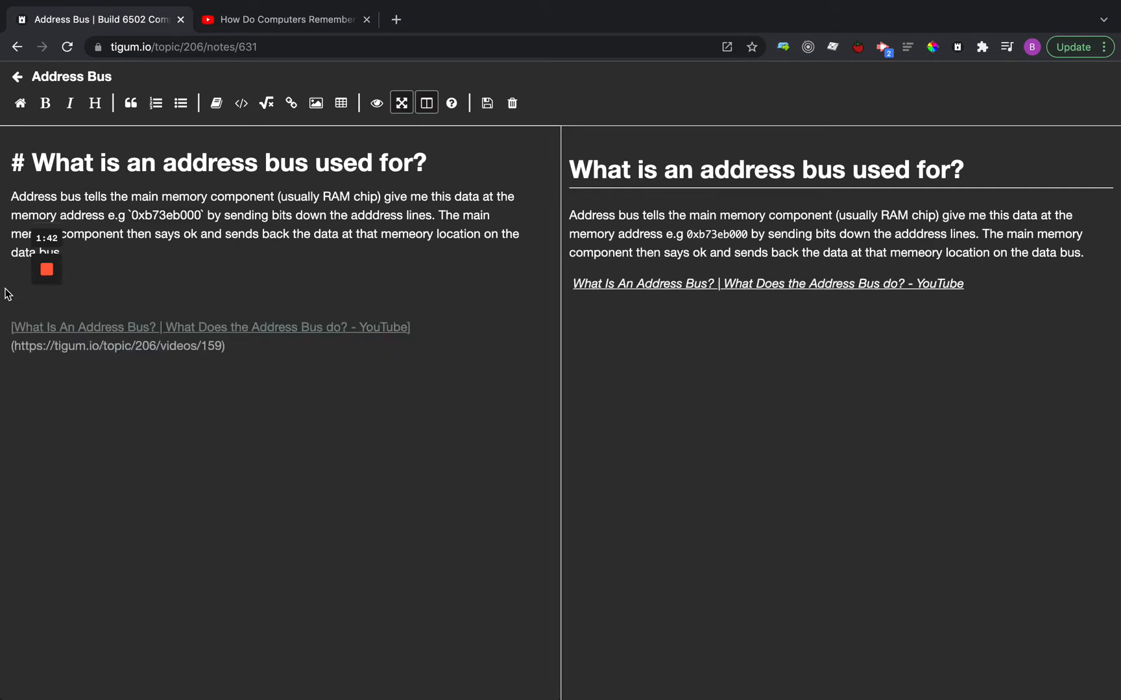
Open the resource picker on the empty line below the paragraph and browse the resources it offers.
key(ctrl+space)
click(340, 283)
click(217, 104)
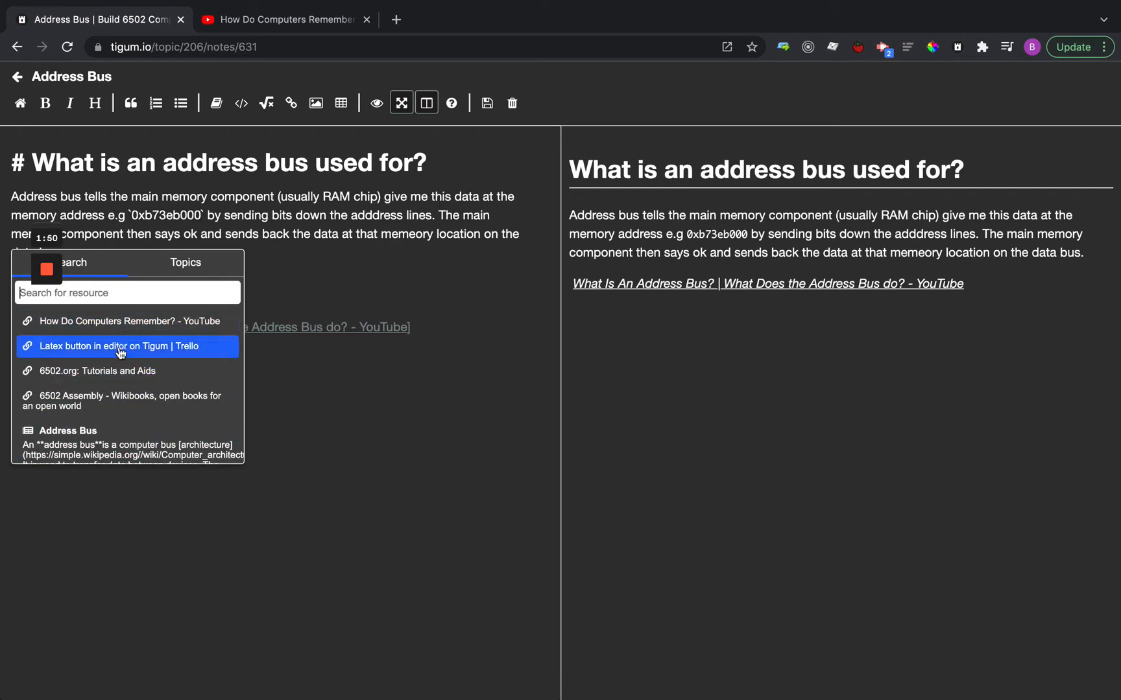
scroll(116, 402, down, 6)
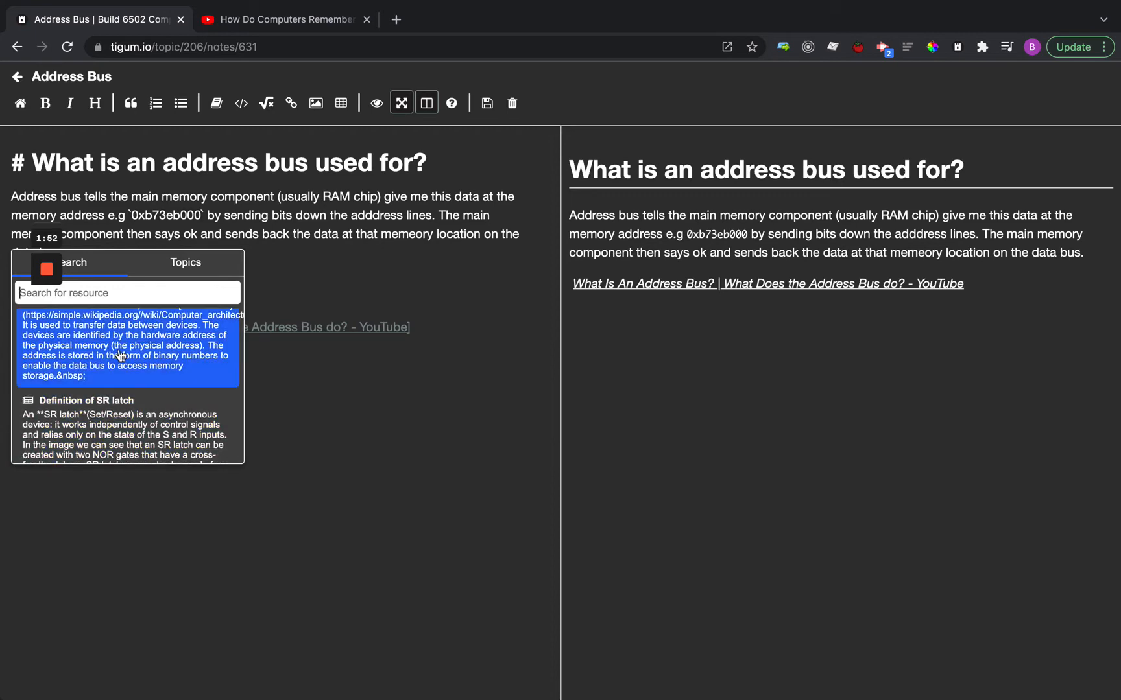
scroll(119, 355, down, 8)
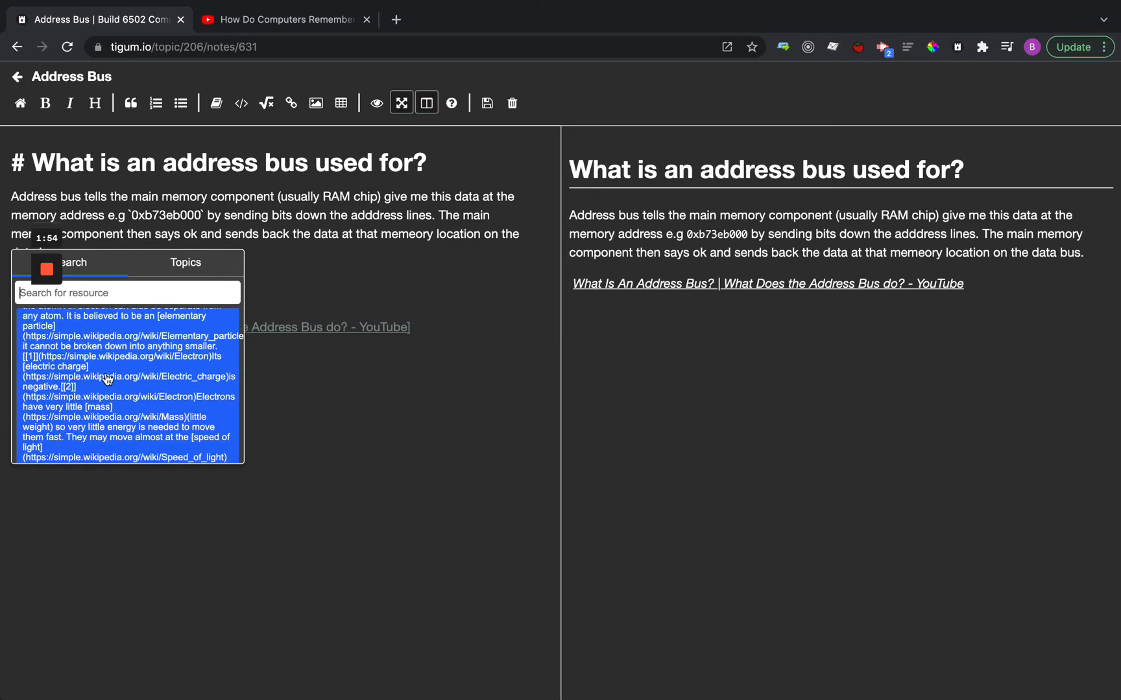
scroll(115, 358, up, 8)
scroll(116, 358, up, 5)
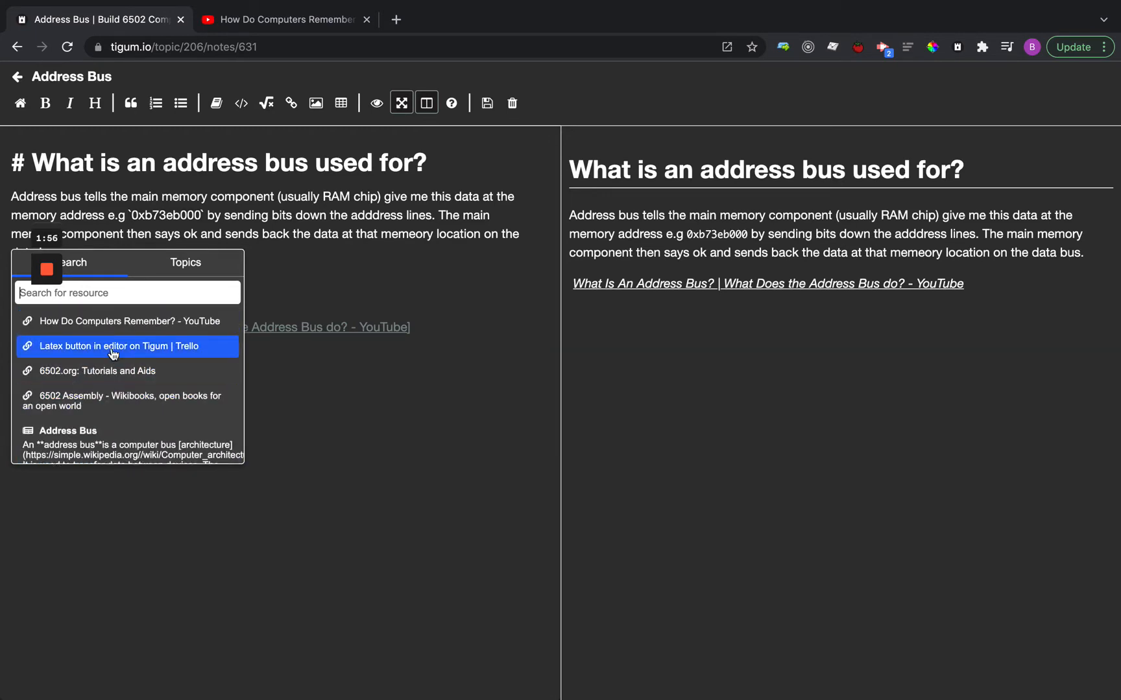
Search the resources for "address" and look through the matching snippets.
click(126, 293)
text(address)
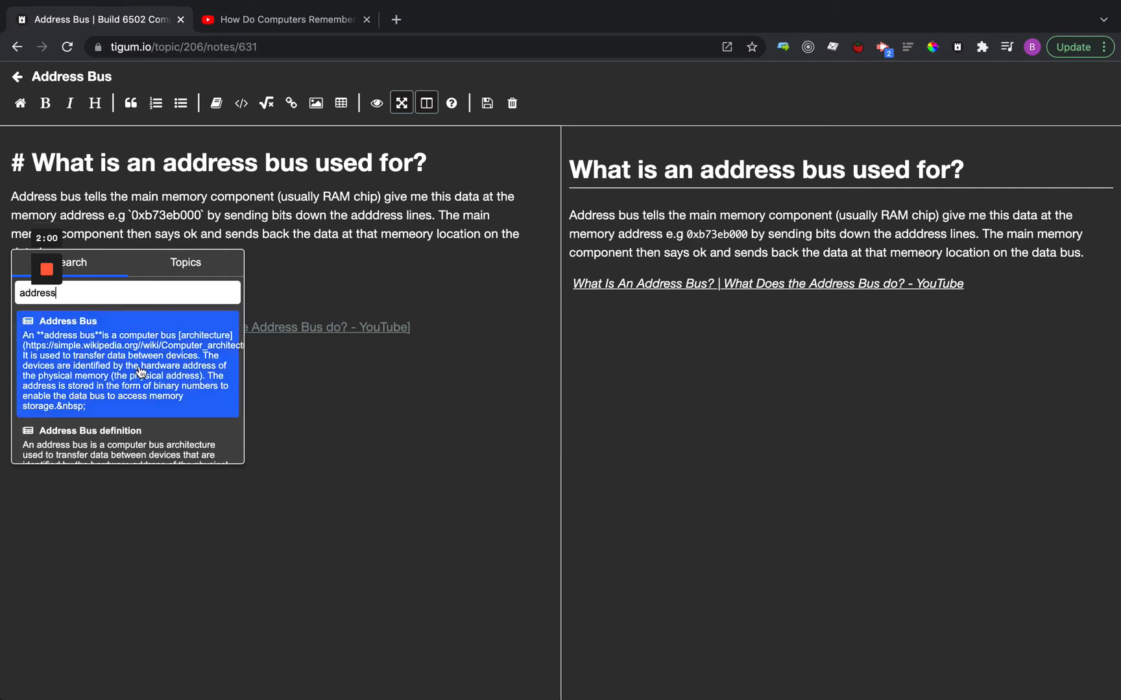
scroll(140, 373, down, 2)
scroll(140, 373, up, 2)
scroll(129, 410, up, 1)
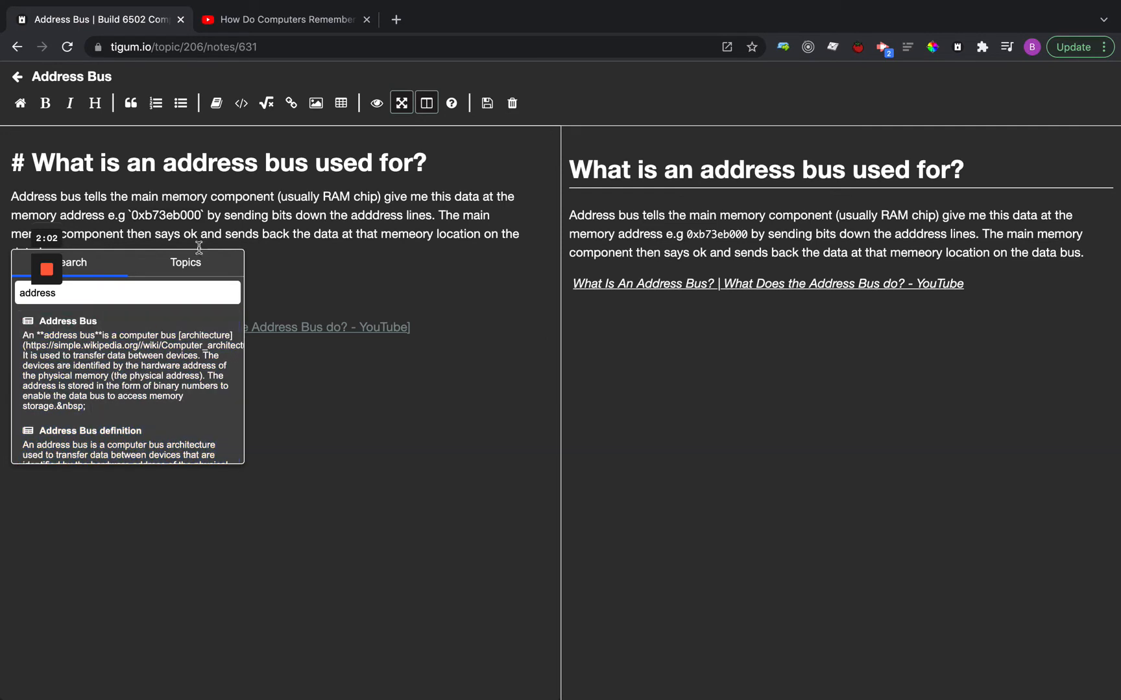
Browse the resources by topic, viewing the videos and snippets of Build 6502 Computer.
click(186, 262)
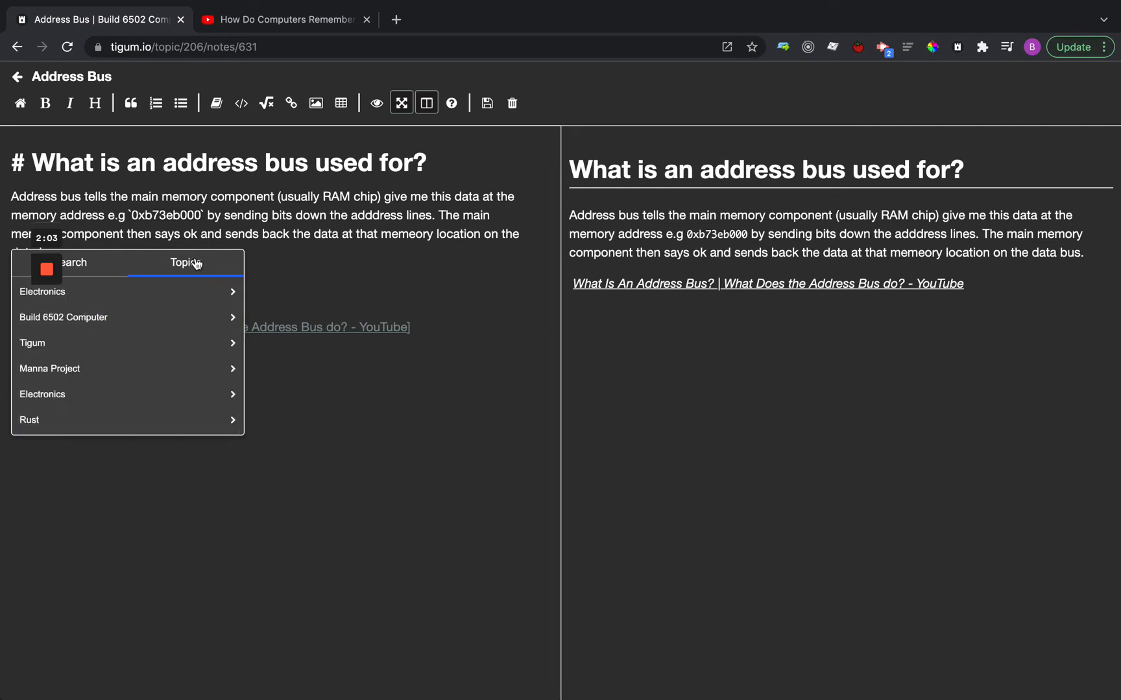
click(127, 318)
click(129, 344)
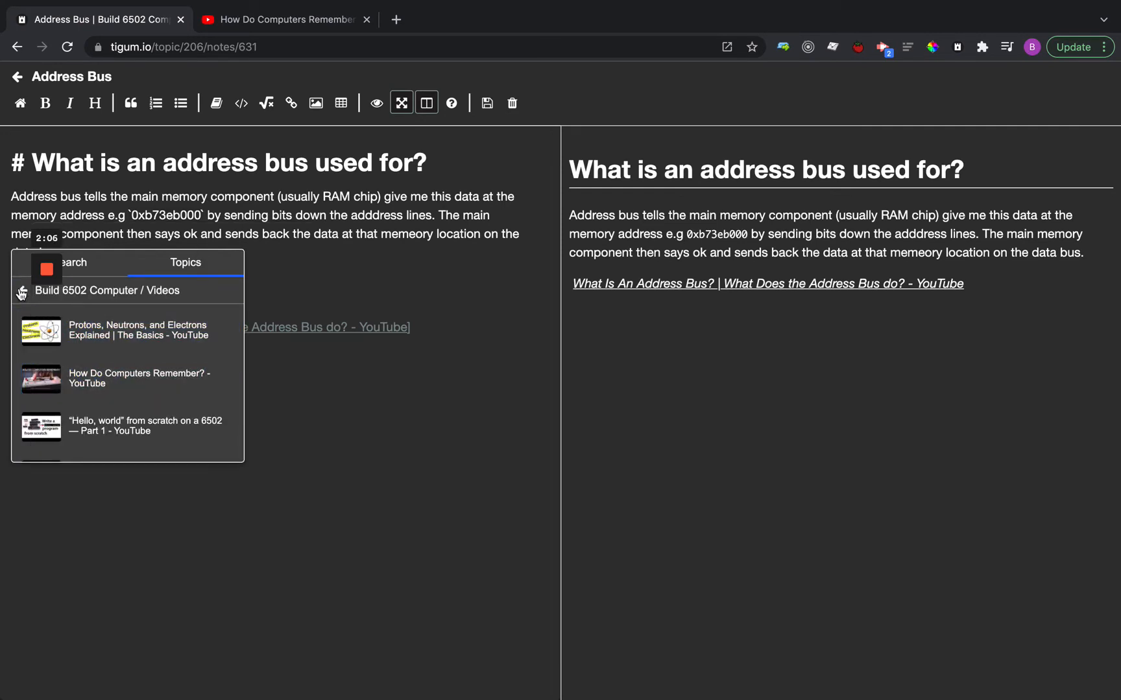
click(23, 292)
click(91, 375)
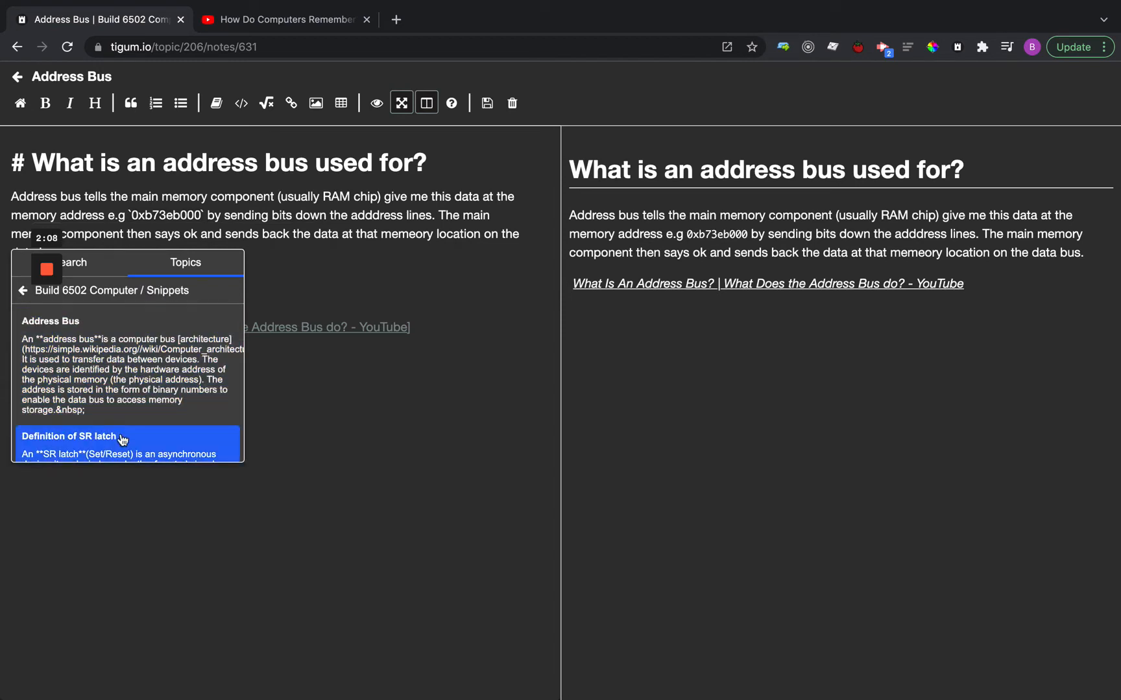
click(23, 291)
click(23, 291)
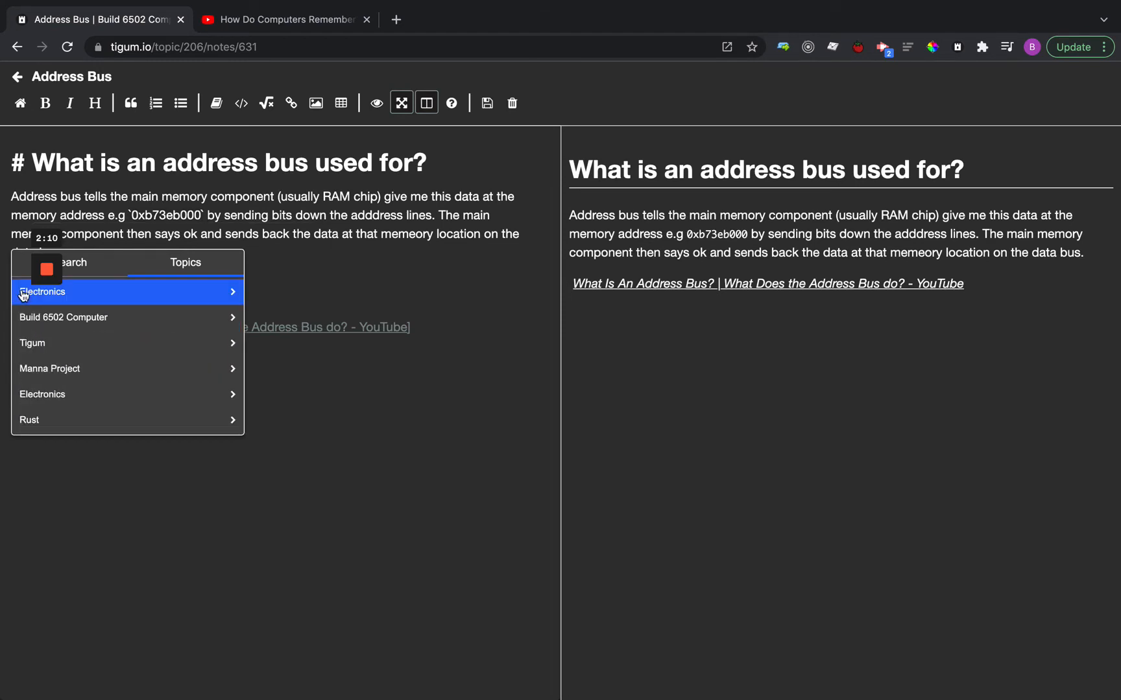
Insert the Address Bus snippet from the Build 6502 Computer topic's snippets into the note.
click(122, 320)
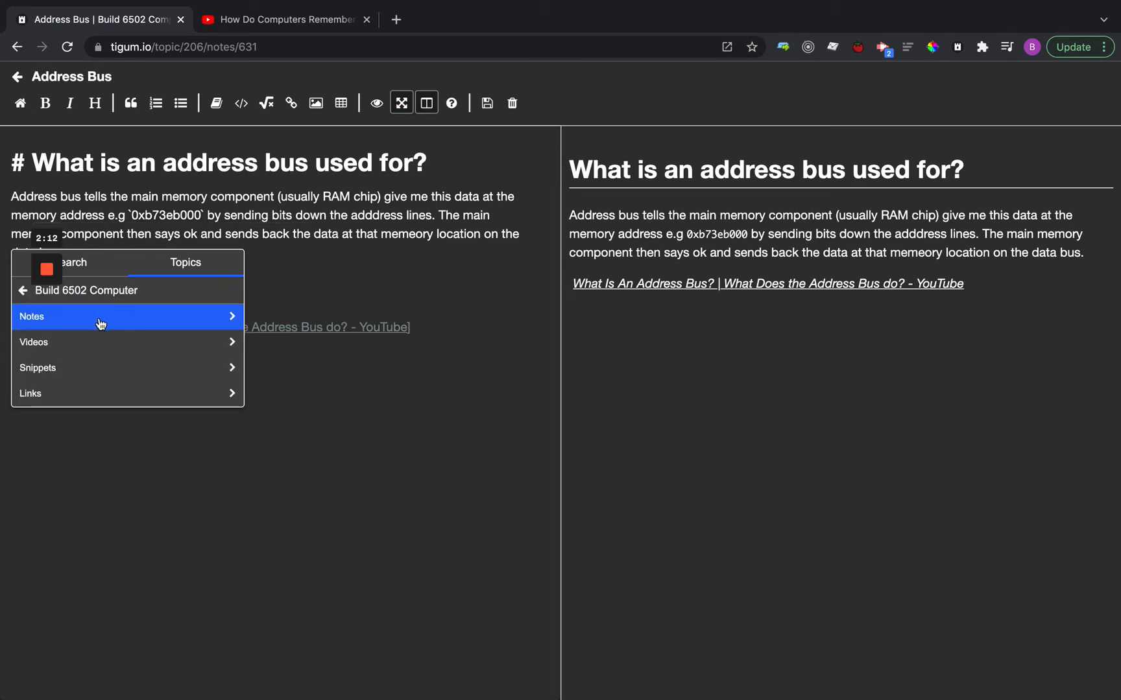
click(88, 374)
scroll(178, 365, down, 5)
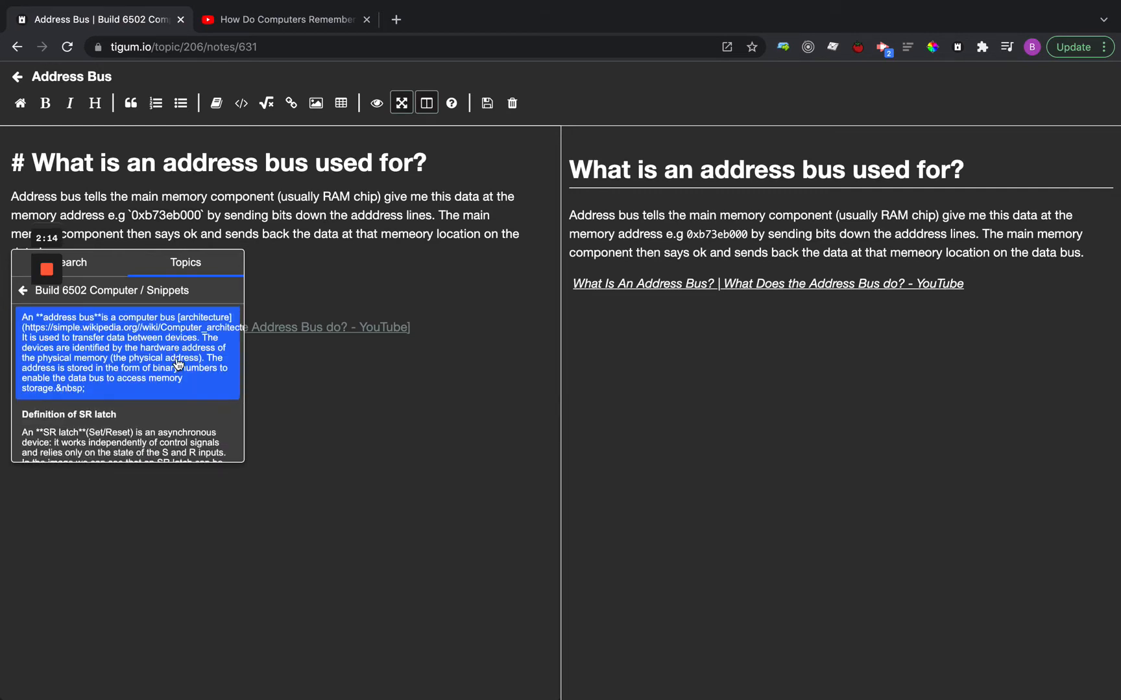
scroll(177, 365, up, 5)
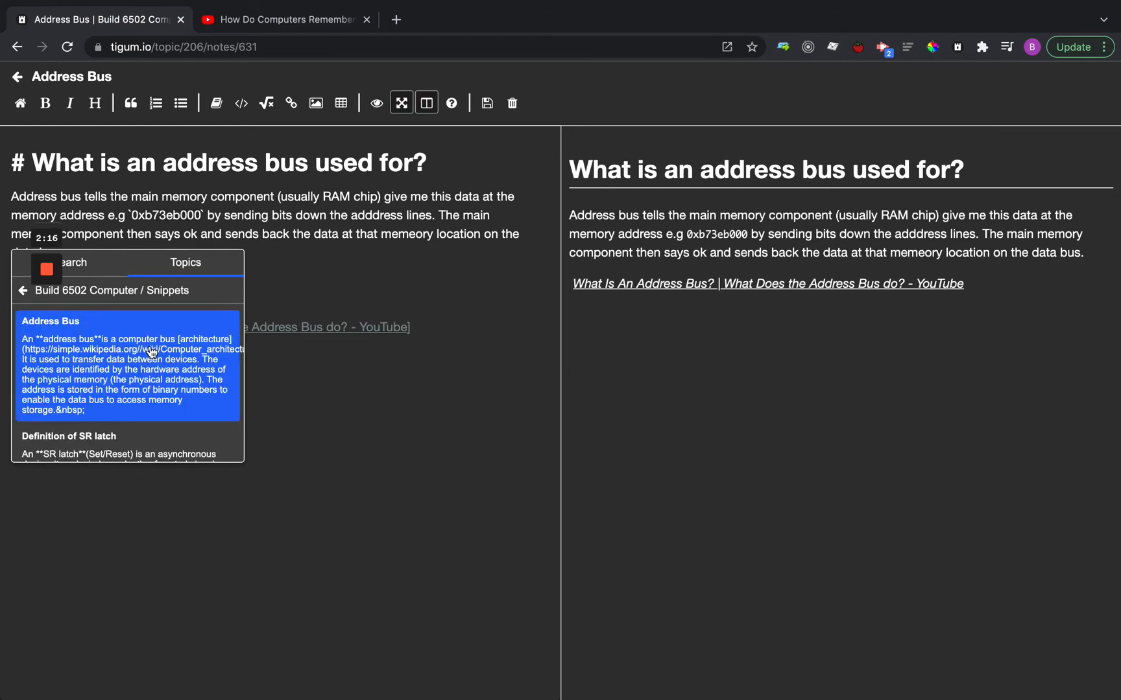
click(151, 347)
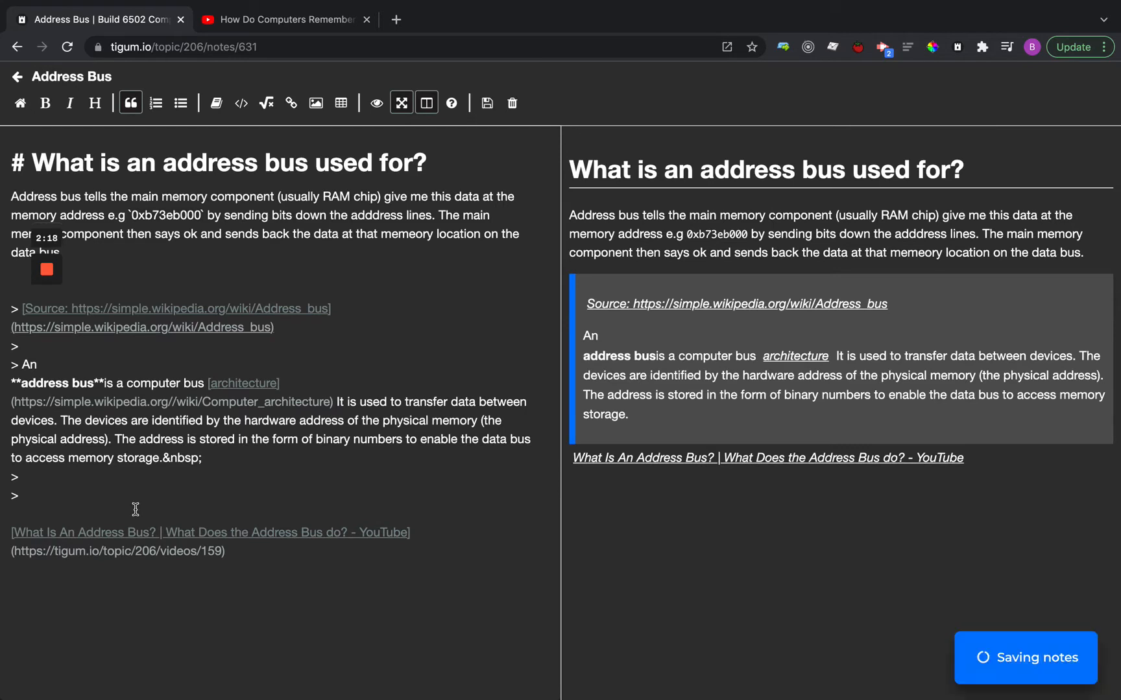
Join the bold "address bus" line to the preceding "An" and remove the extra blank line above the quote.
click(12, 382)
key(BackSpace)
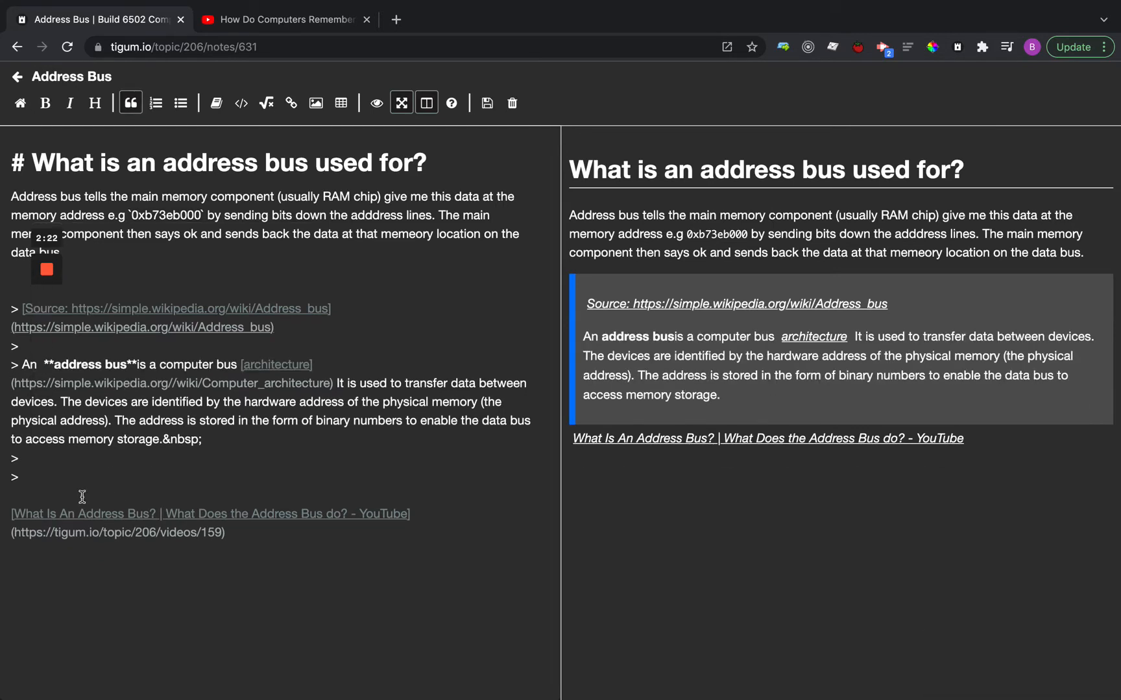
click(170, 273)
key(BackSpace)
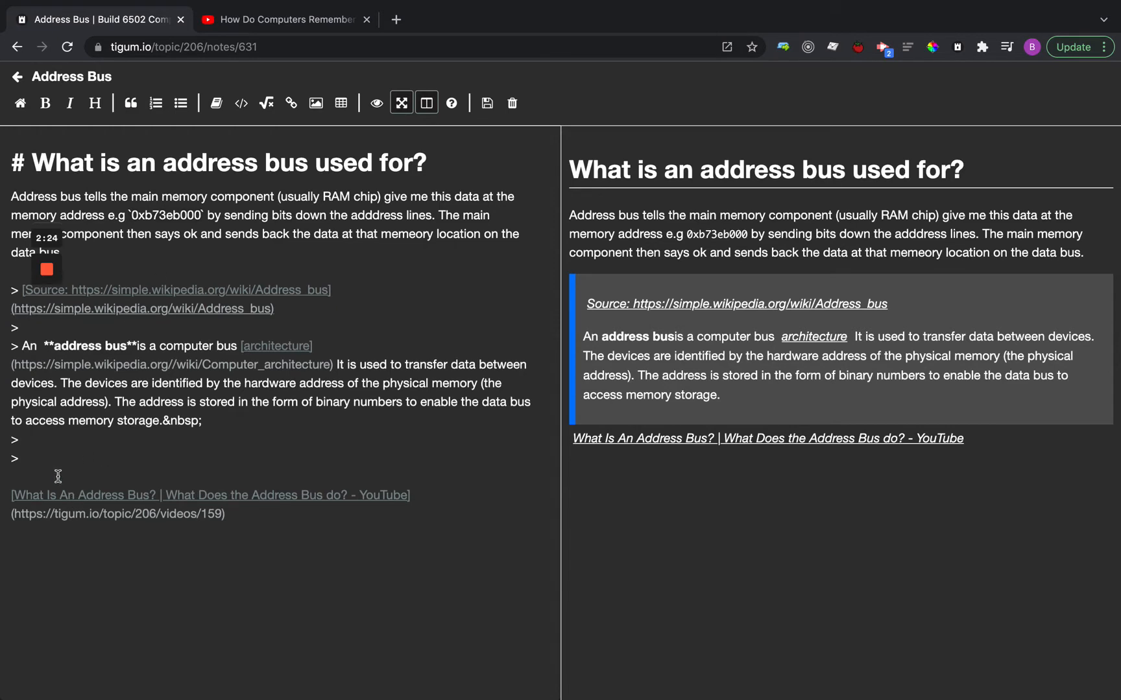
Insert a space between the bold "address bus" and "is" in the quoted snippet and save the note.
drag(60, 463, 4, 291)
click(213, 458)
key(super+s)
click(140, 346)
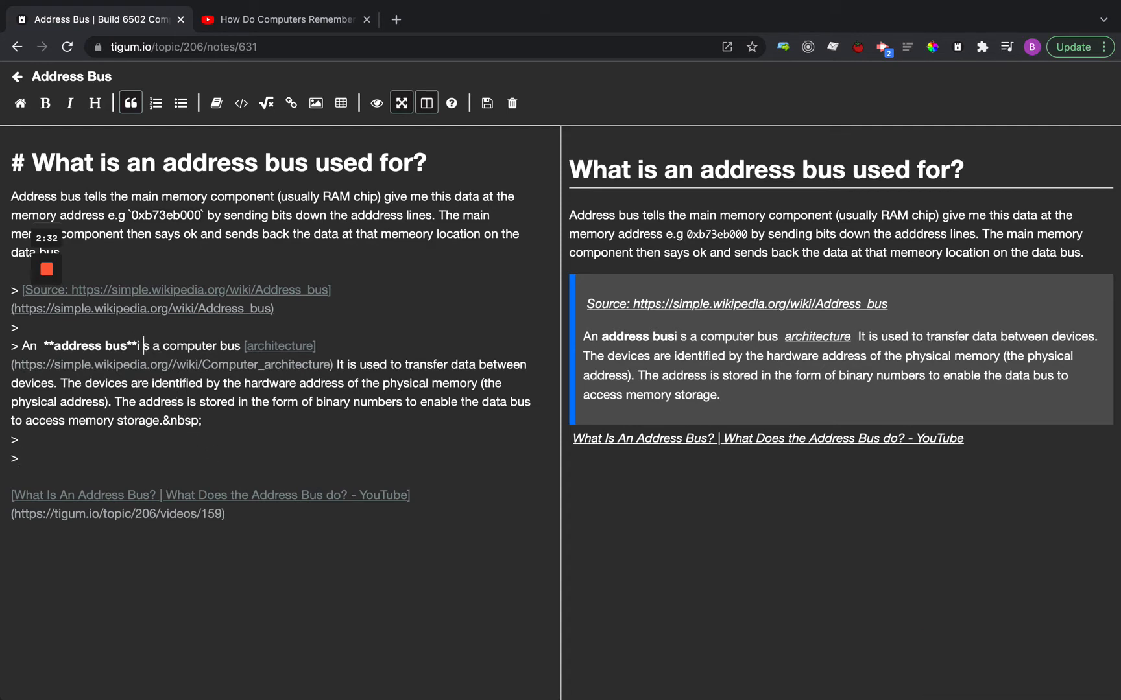
key(BackSpace)
key(Left)
click(135, 469)
key(super+s)
Open the quote's Wikipedia source from the note preview and highlight the article's opening paragraph.
drag(20, 459, 3, 296)
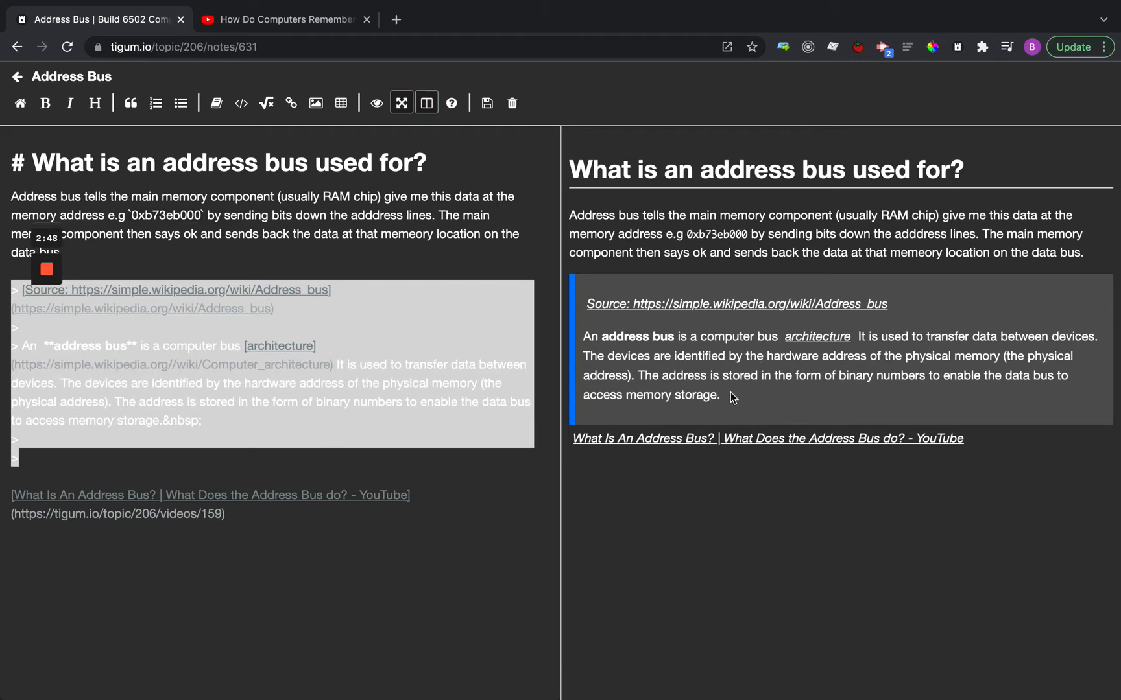
click(663, 310)
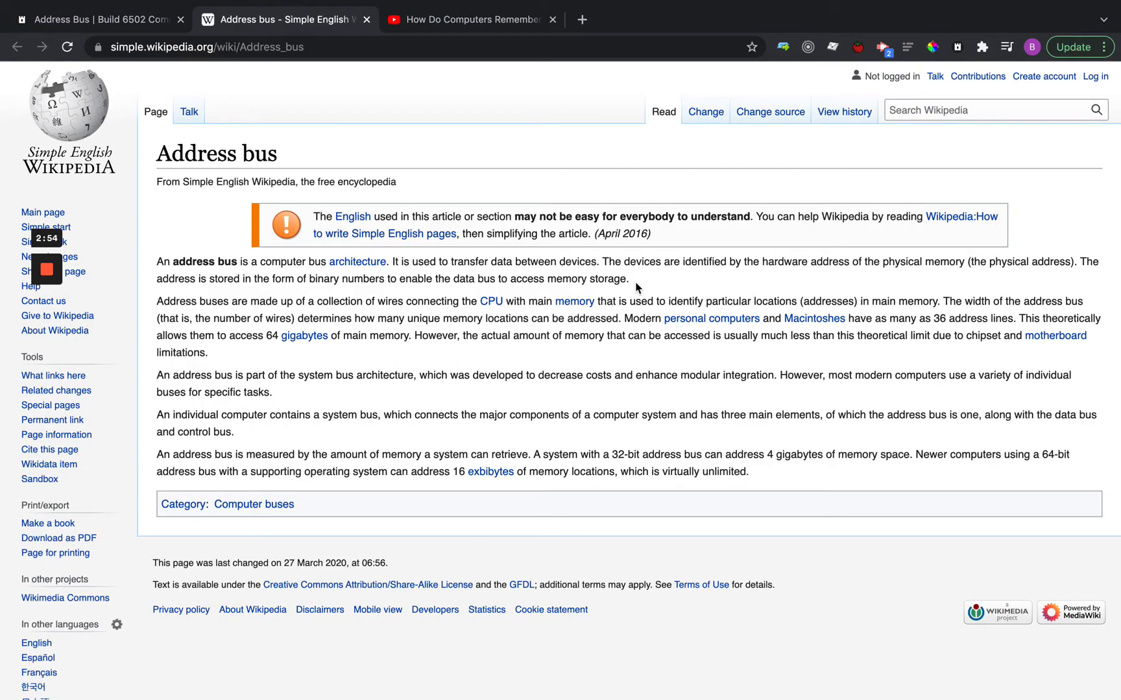
drag(636, 284, 156, 268)
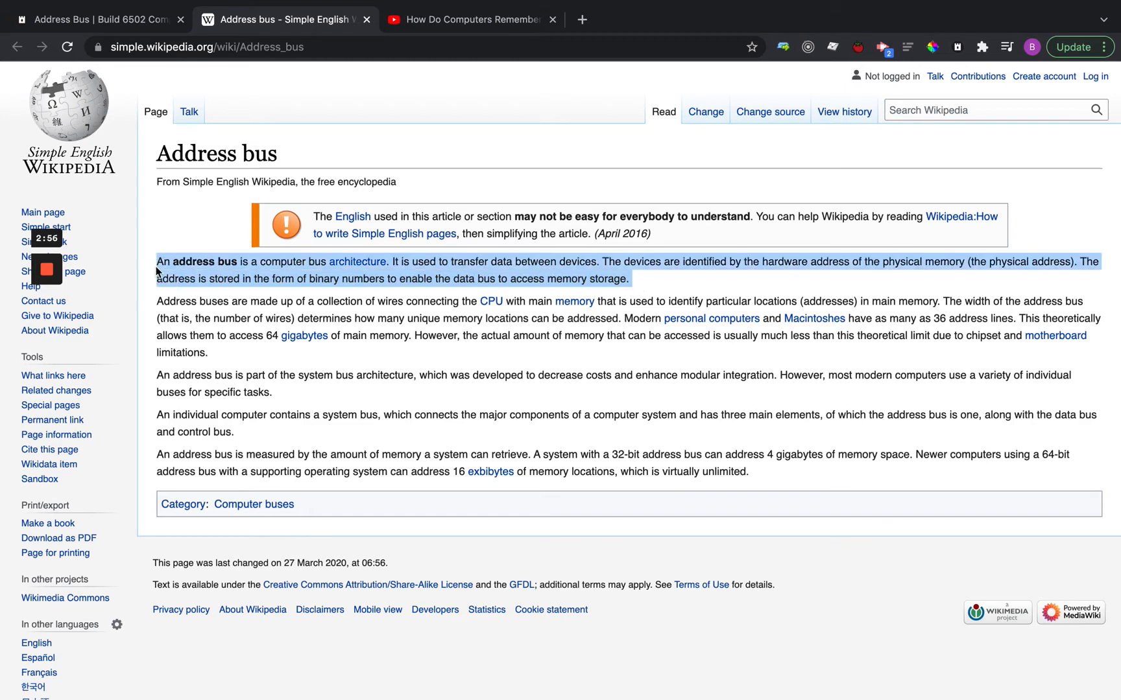
Preview the highlighted paragraph in the Tigum snippet clipper, checking its markdown view and the list of target topics, and close it without saving.
key(super+shift+s)
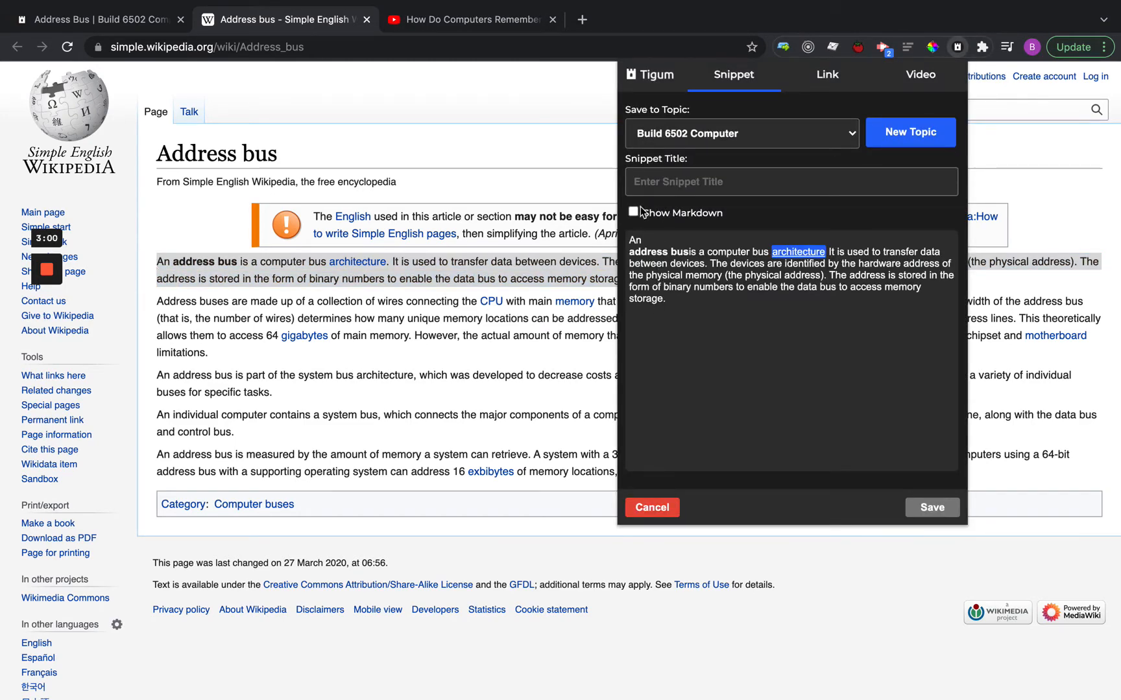
click(633, 213)
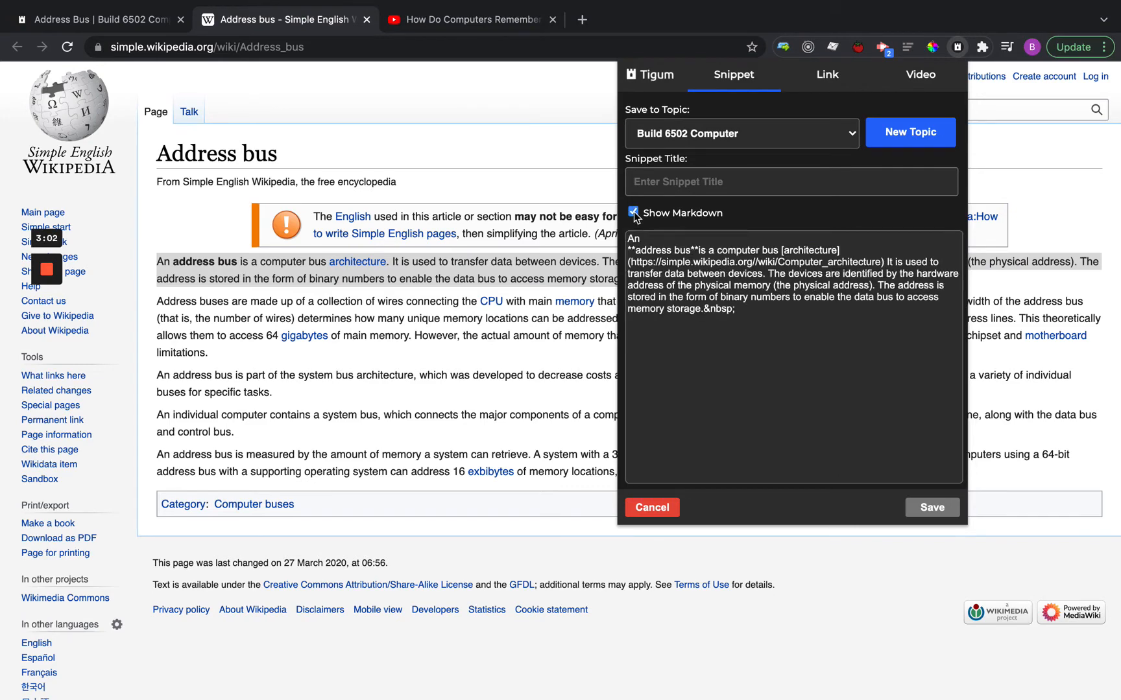
click(634, 213)
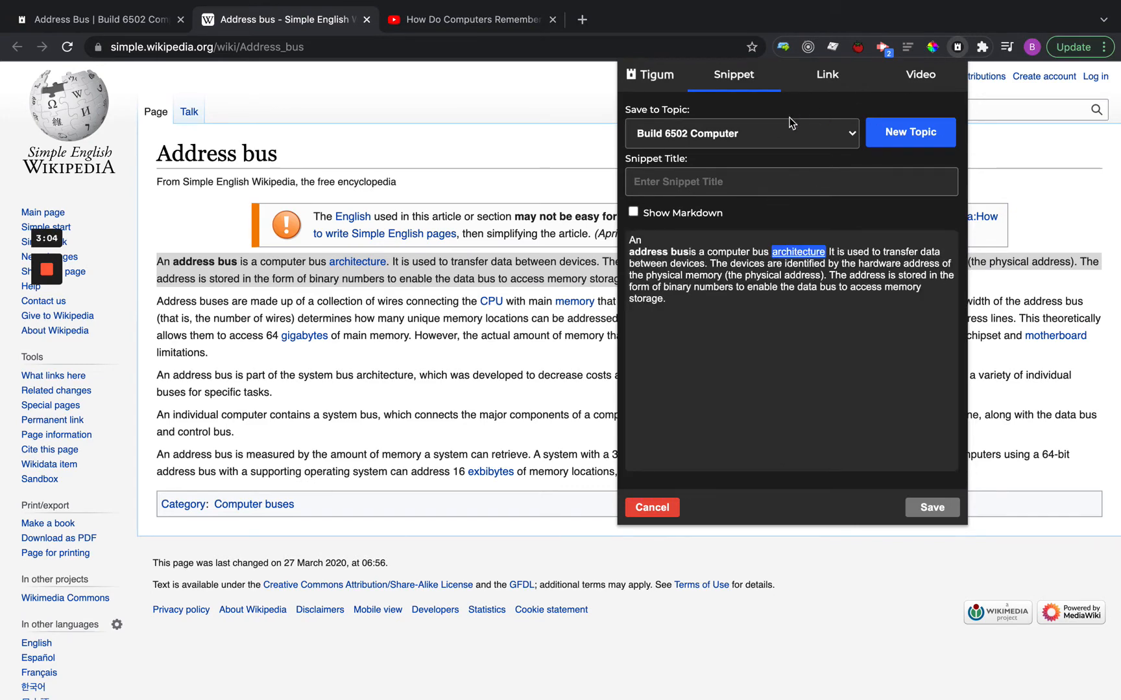
click(778, 140)
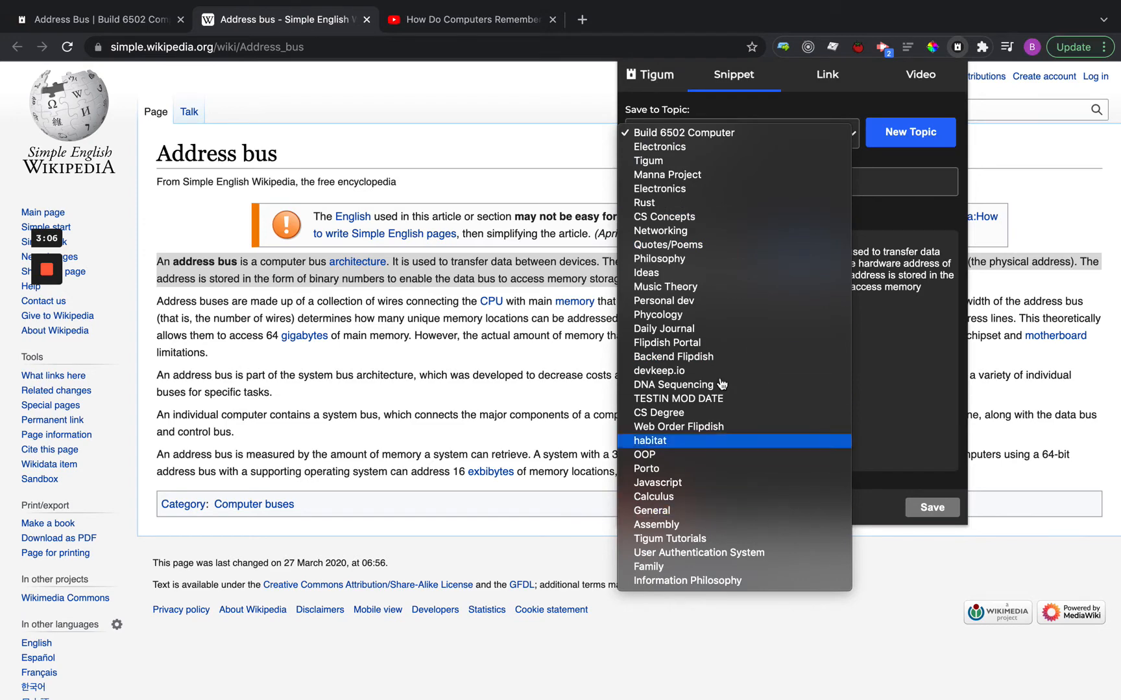
click(878, 165)
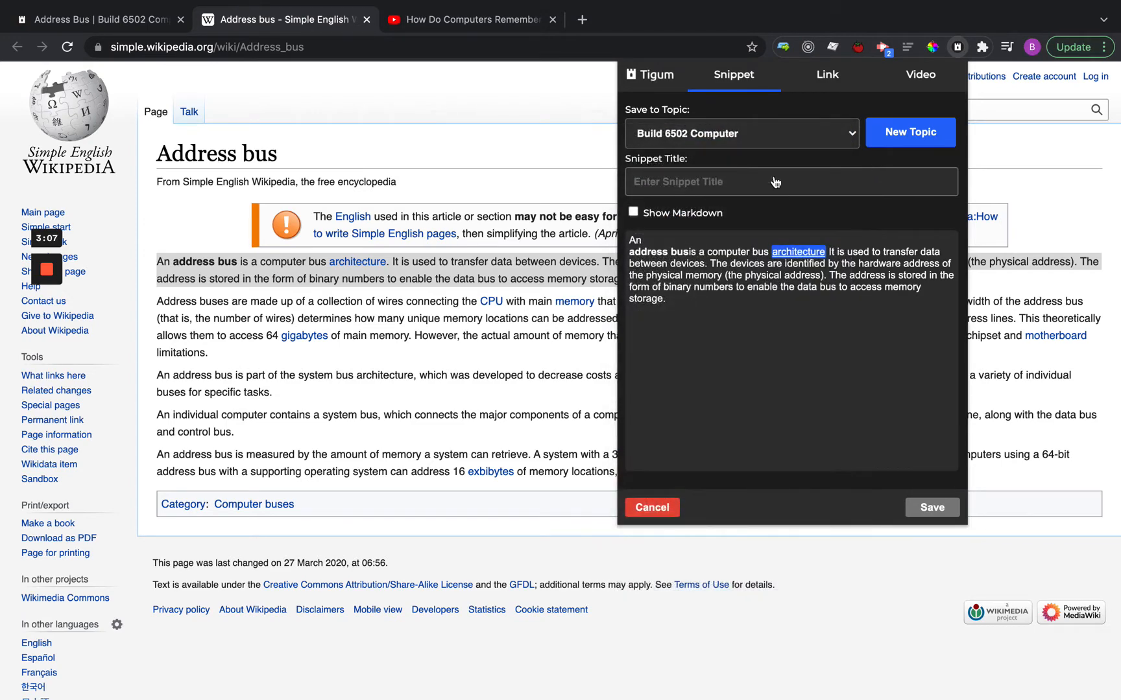
click(965, 52)
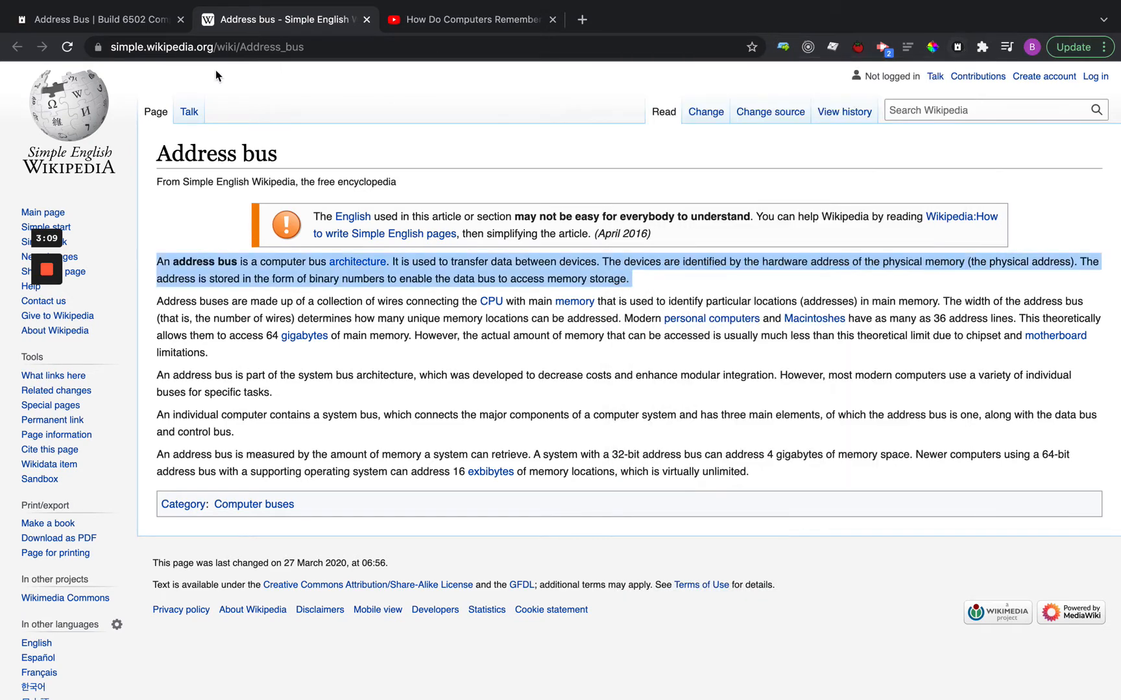
Return to the Address Bus note and highlight the quoted Wikipedia snippet in the markdown.
click(127, 17)
click(211, 441)
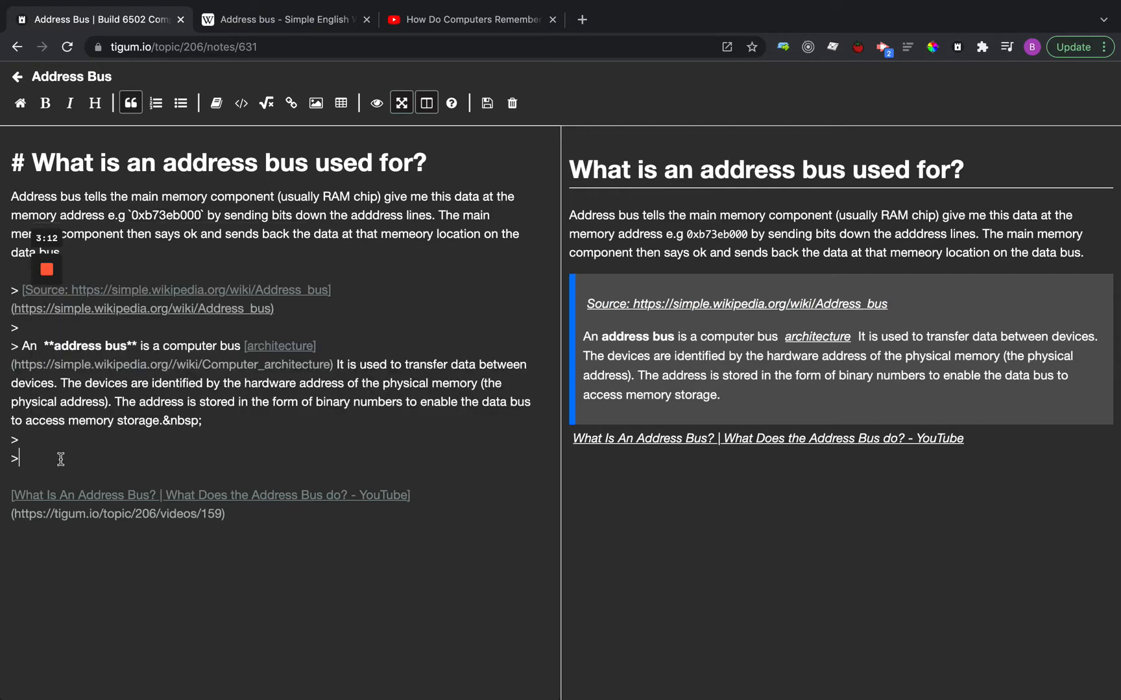
drag(77, 458, 2, 297)
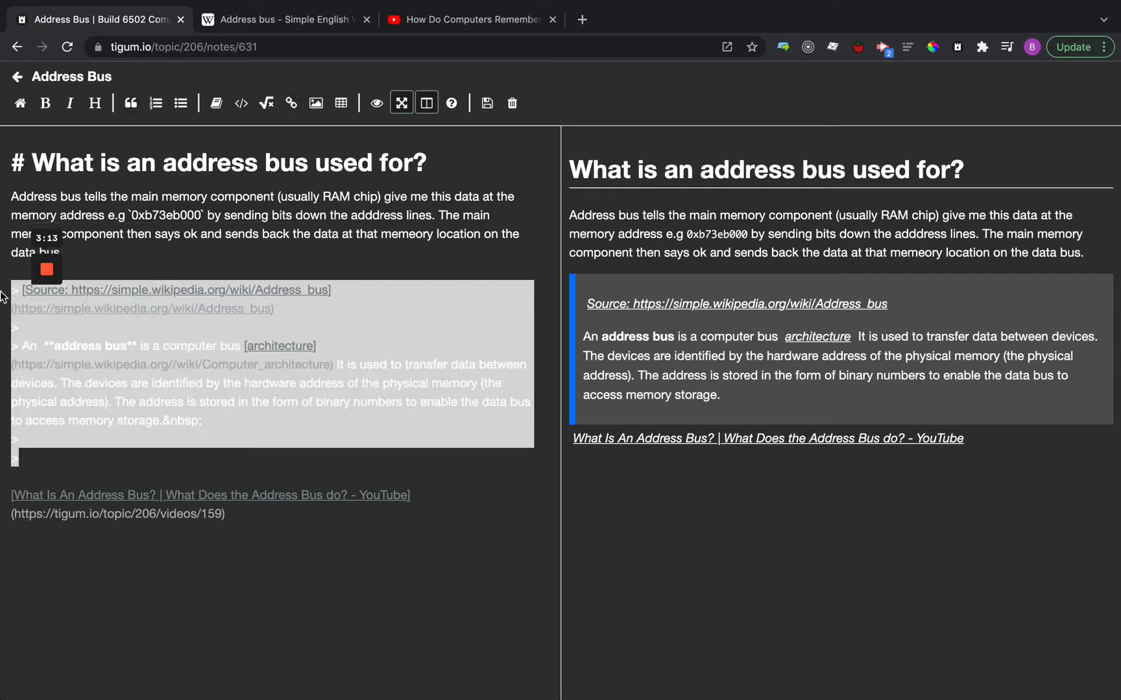
click(150, 256)
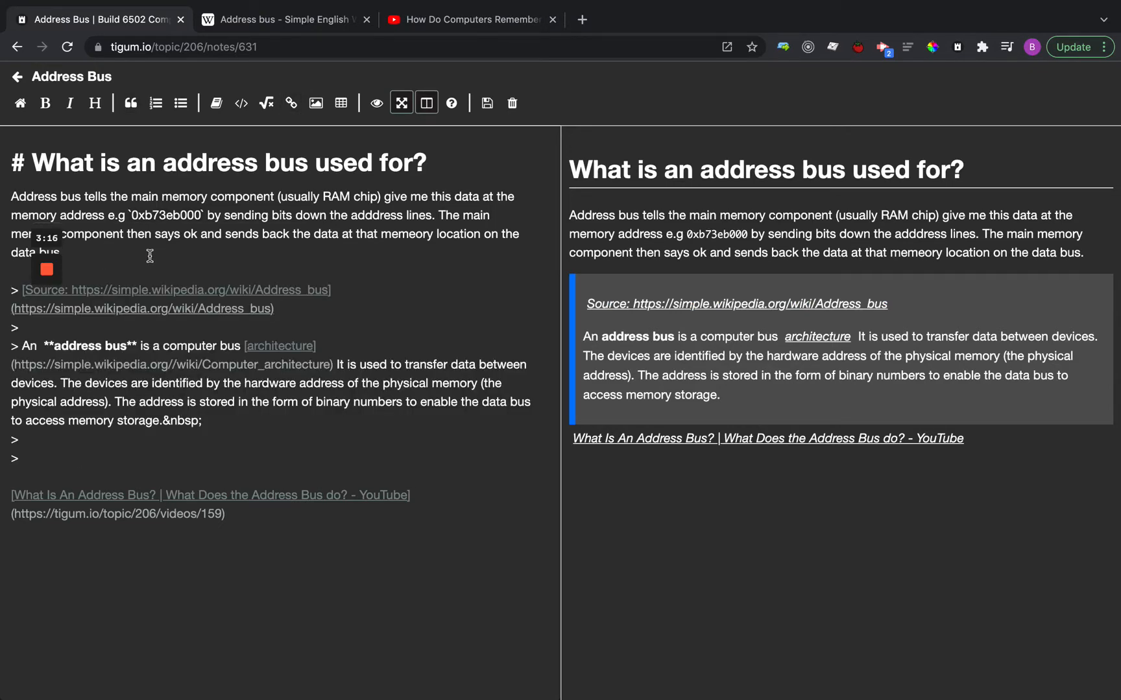
drag(15, 457, 2, 285)
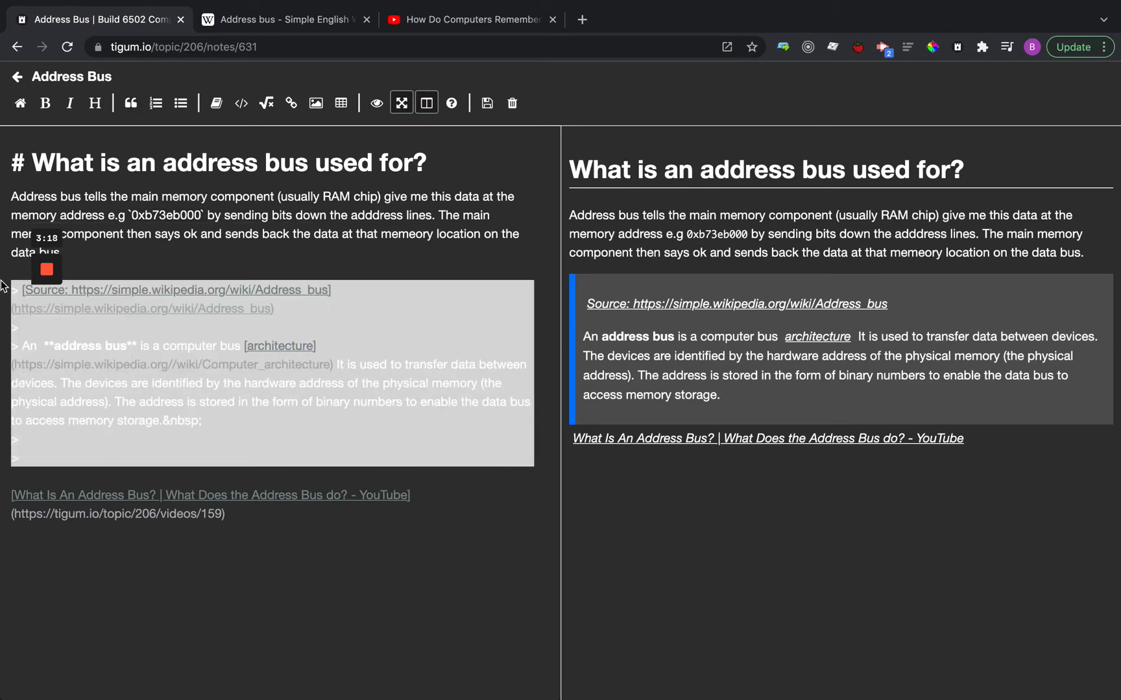
click(182, 481)
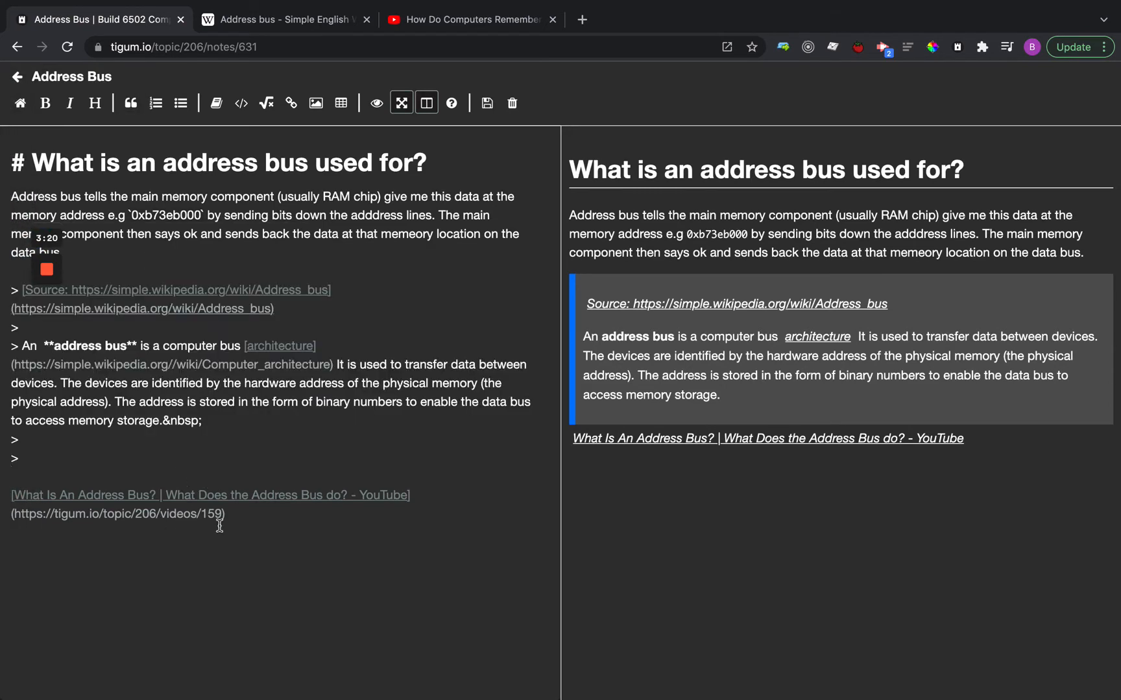
Delete the video link below the quote, reinsert "What Is An Address Bus?" from a resource search for "ADDRESS", and save the note.
drag(272, 512, 2, 504)
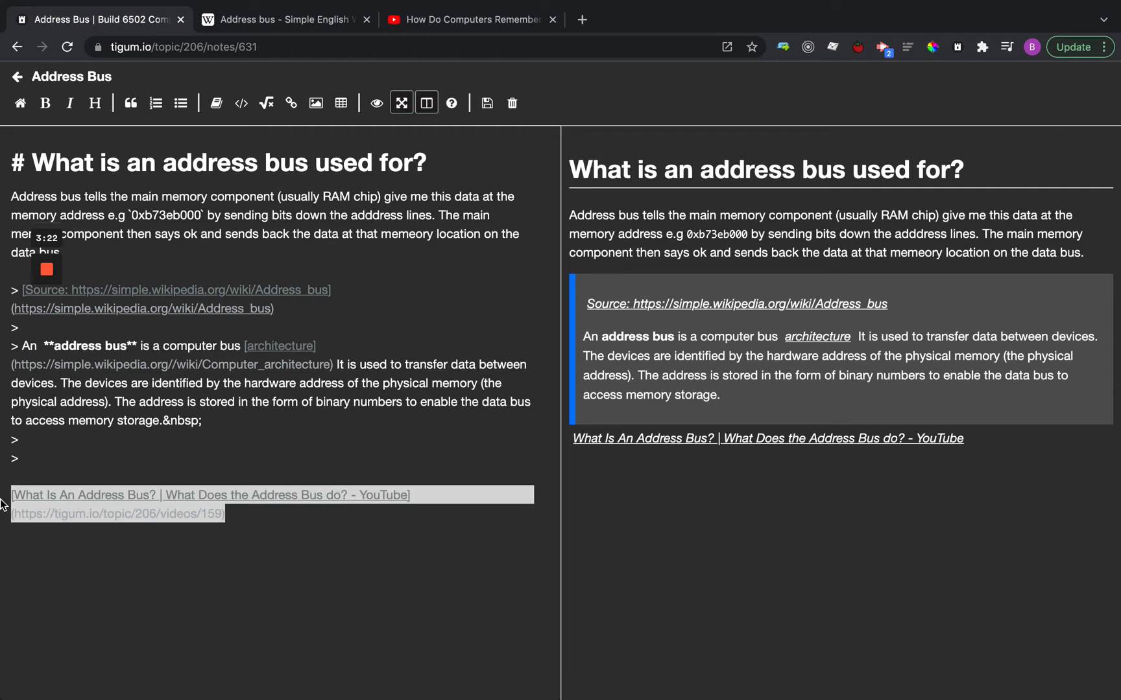
key(BackSpace)
key(ctrl+space)
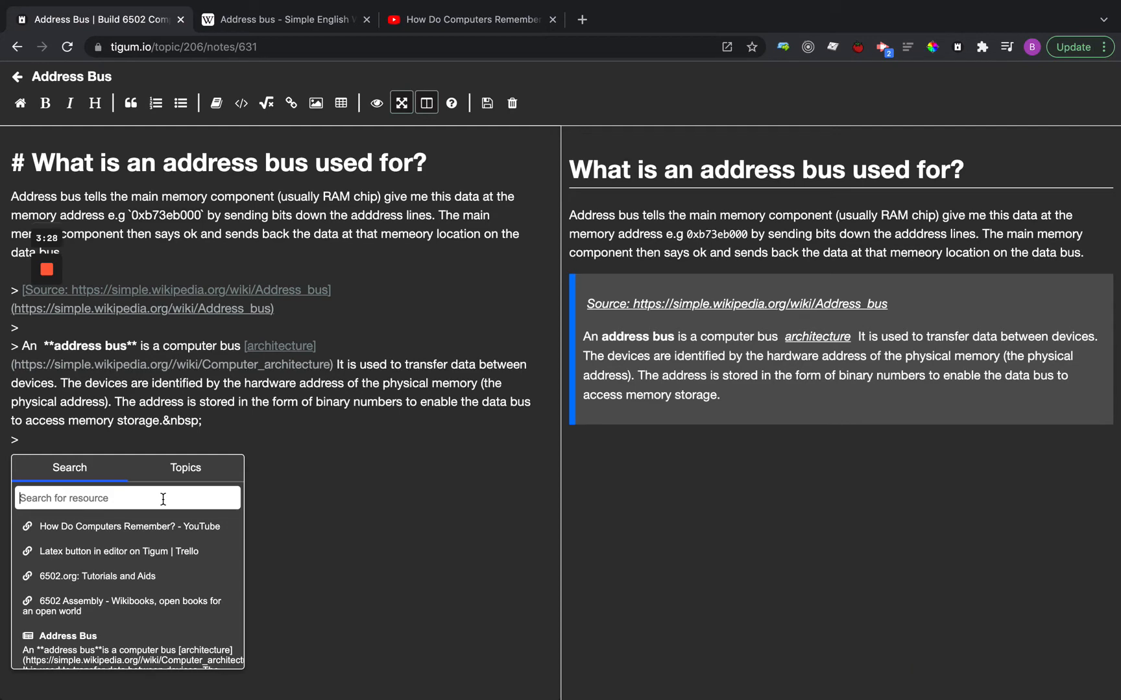
key(BackSpace)
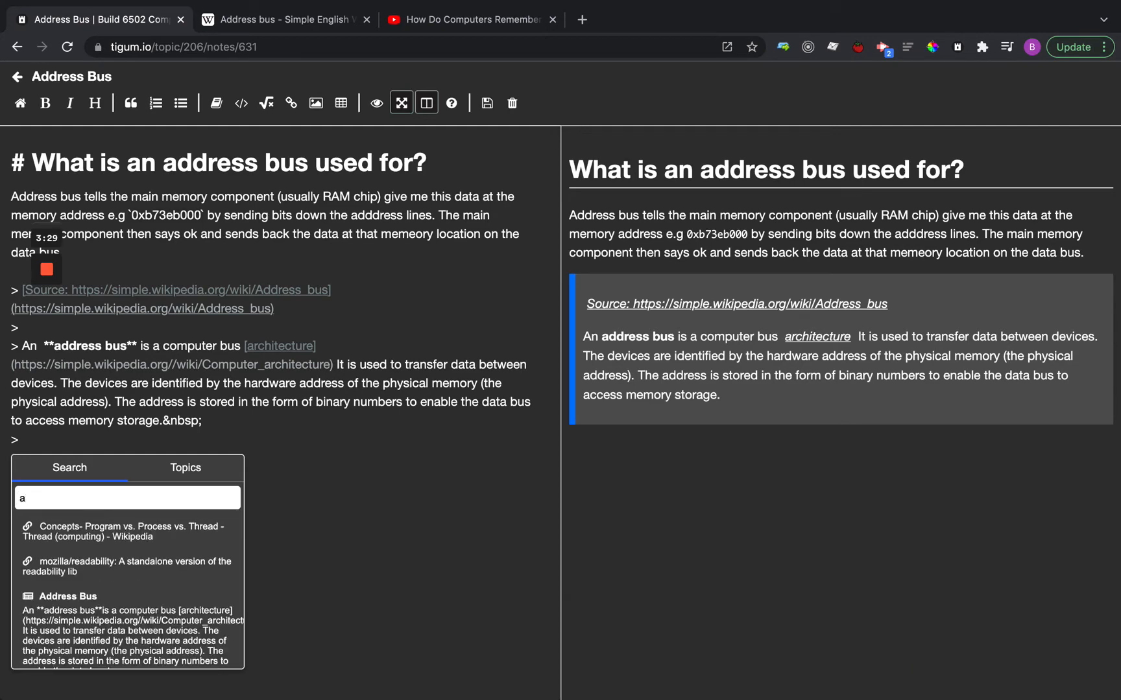
key(BackSpace)
text(ADDRESS)
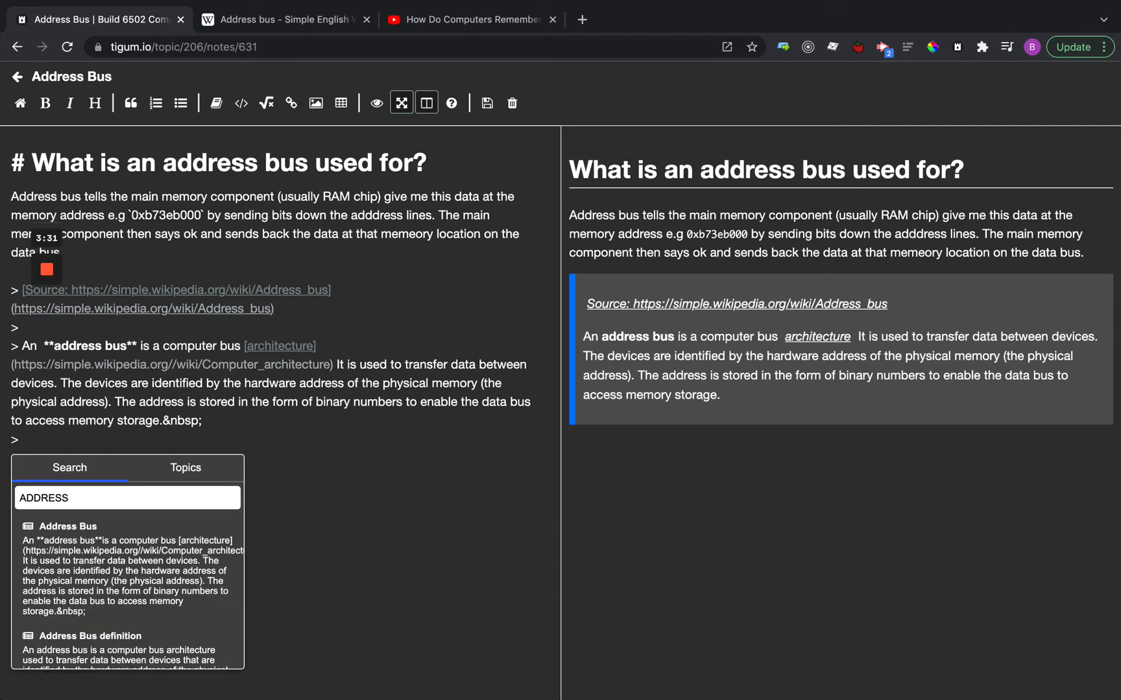
scroll(173, 573, down, 5)
scroll(172, 573, down, 2)
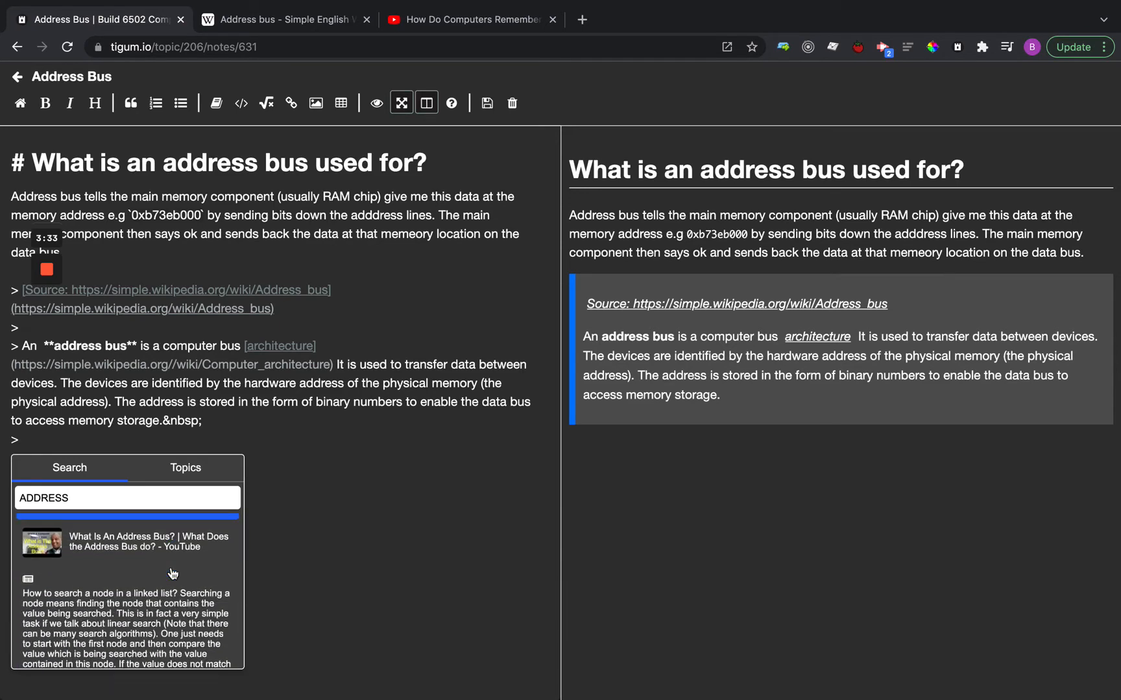
click(162, 538)
key(super+s)
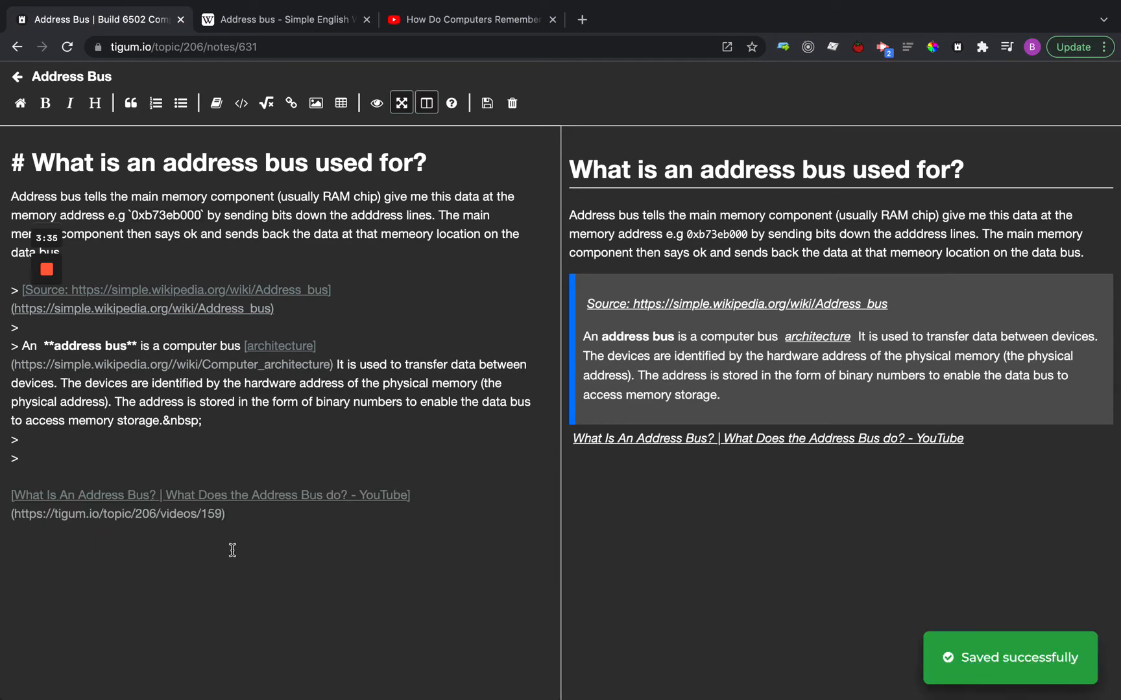
Open the "What Is An Address Bus?" video from the note preview, play and pause it, and look over its notes.
drag(302, 515, 2, 496)
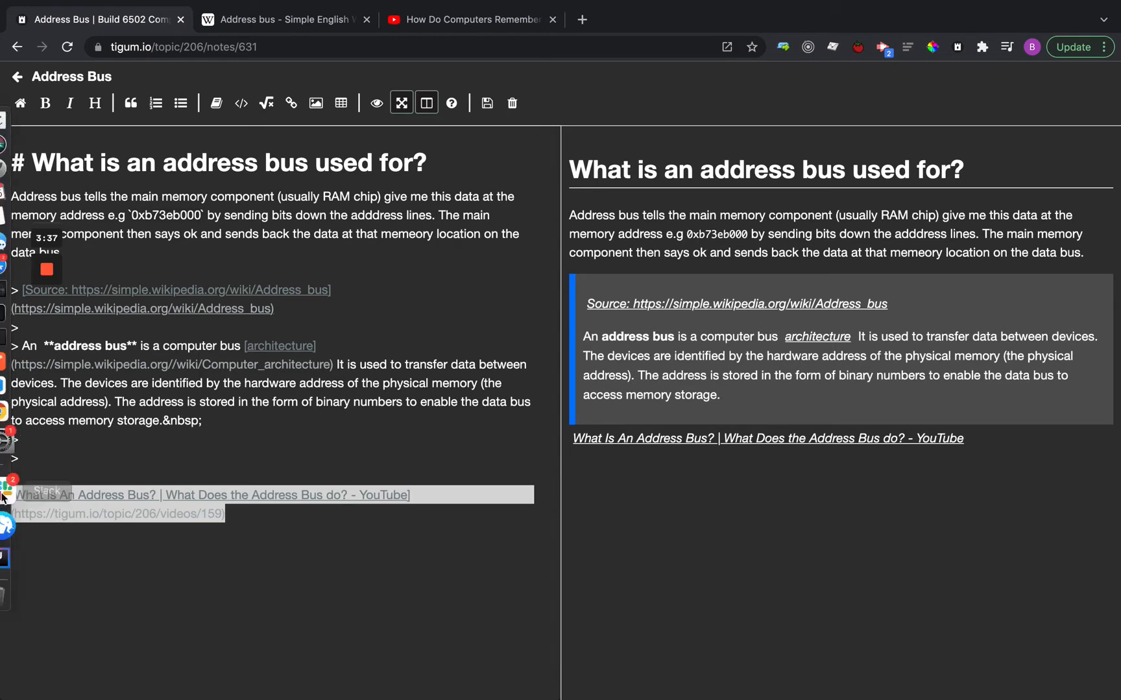
click(313, 522)
click(793, 440)
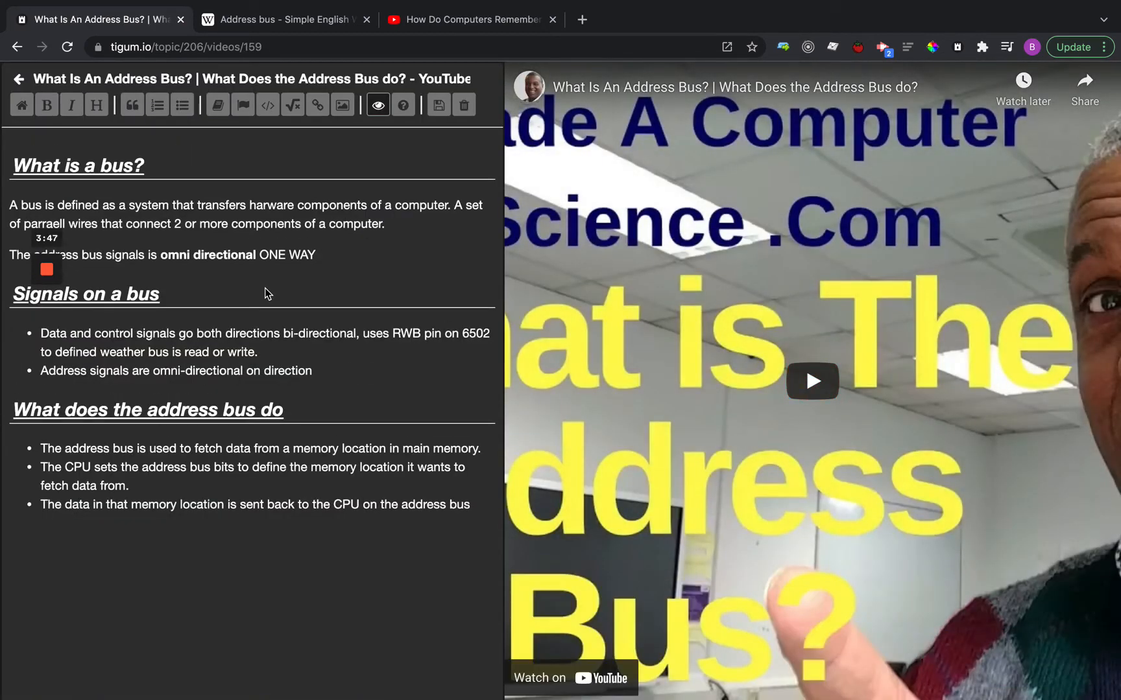
click(812, 381)
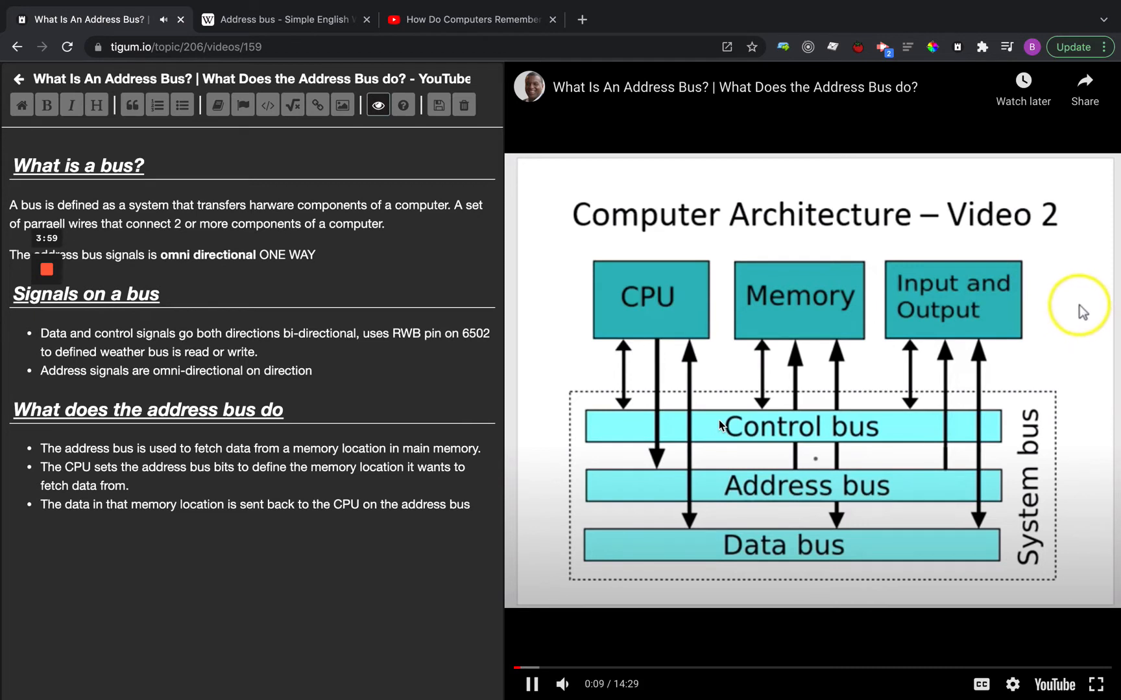
click(664, 395)
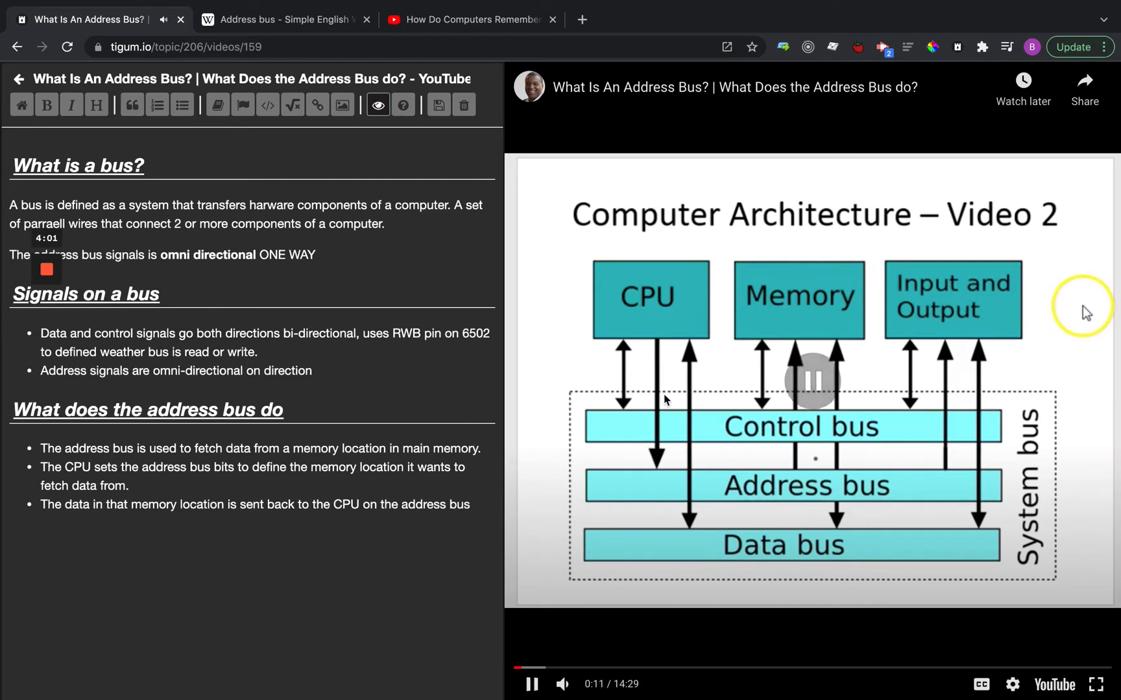
click(1088, 548)
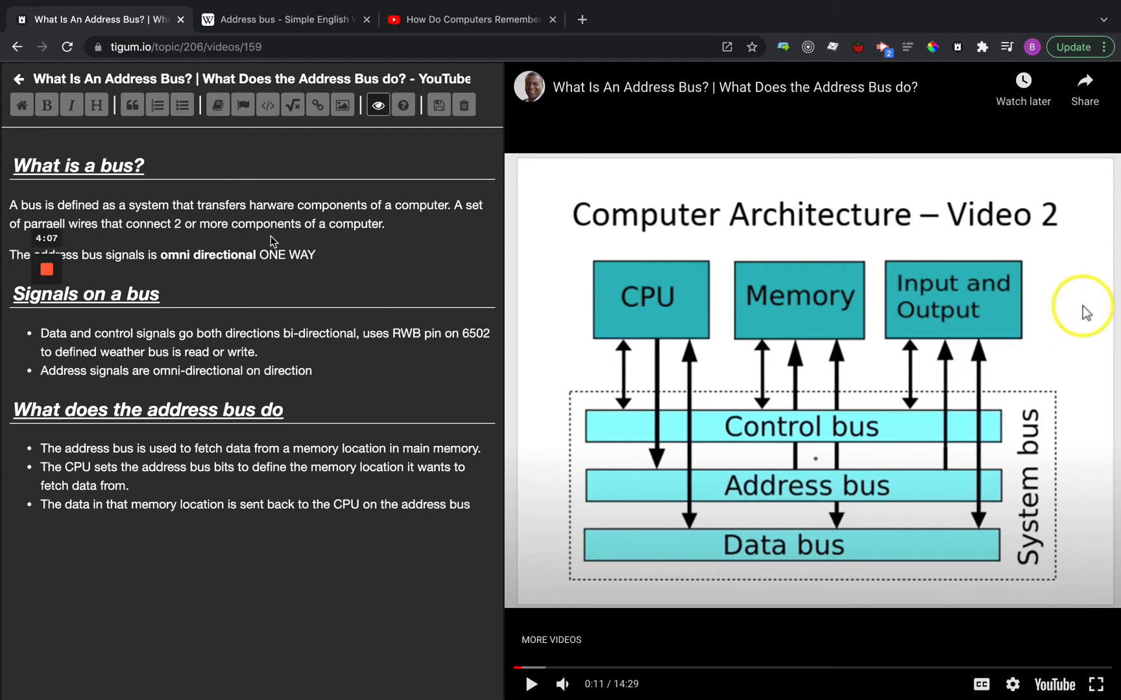
scroll(199, 329, down, 1)
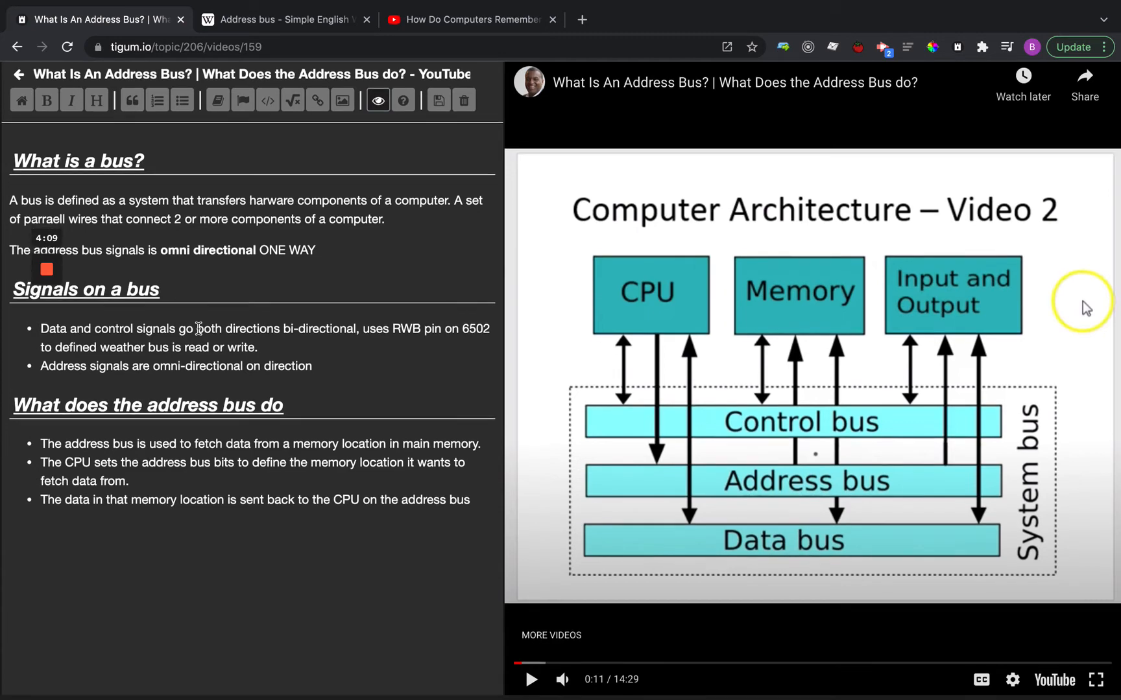
scroll(199, 329, up, 1)
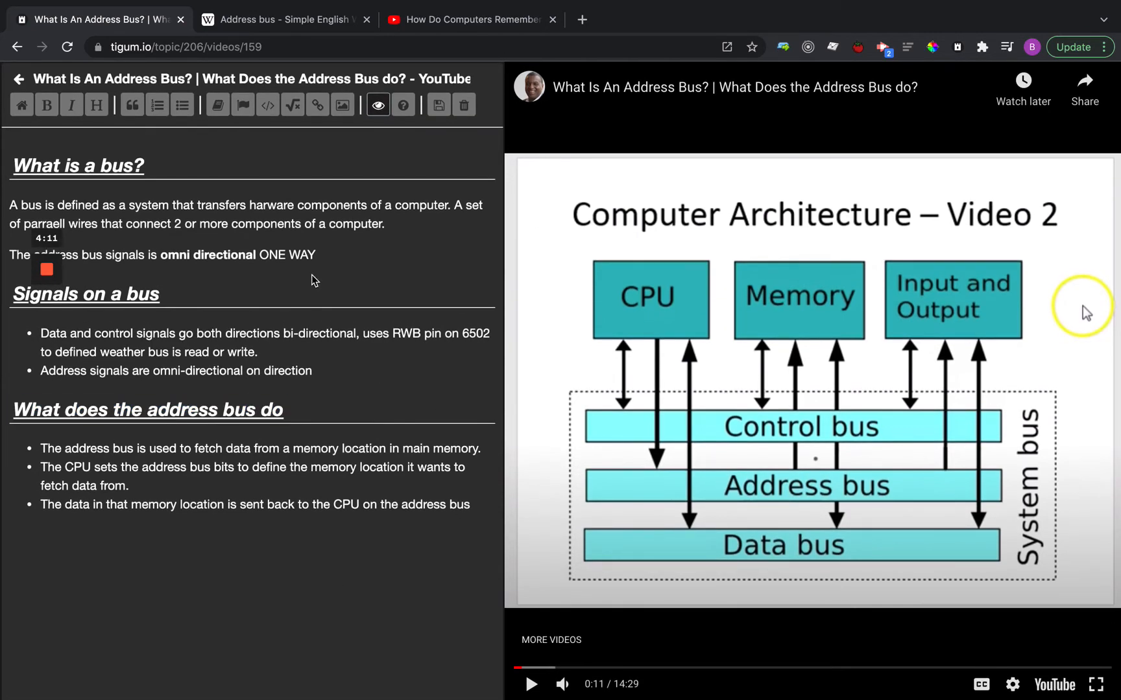